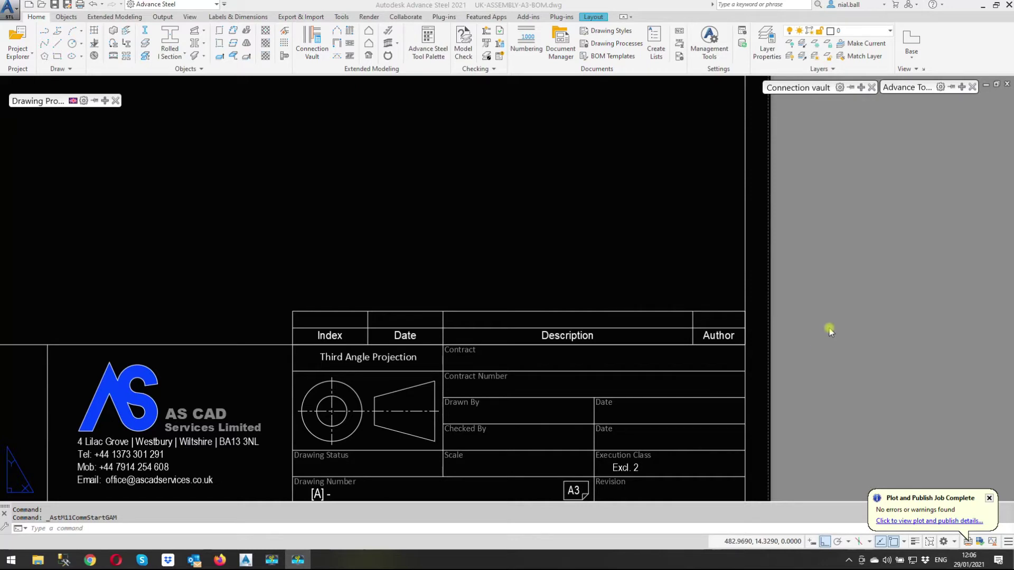
Browse the default drawing prototypes in the Prototypes folder, closing the browser without opening one.
scroll(718, 354, "down", 8)
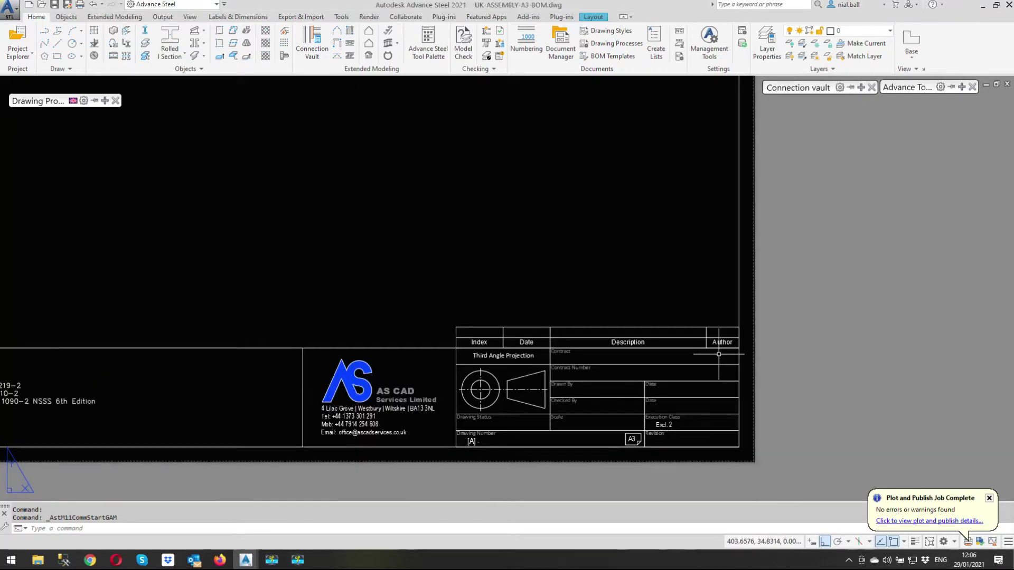
scroll(713, 227, "up", 8)
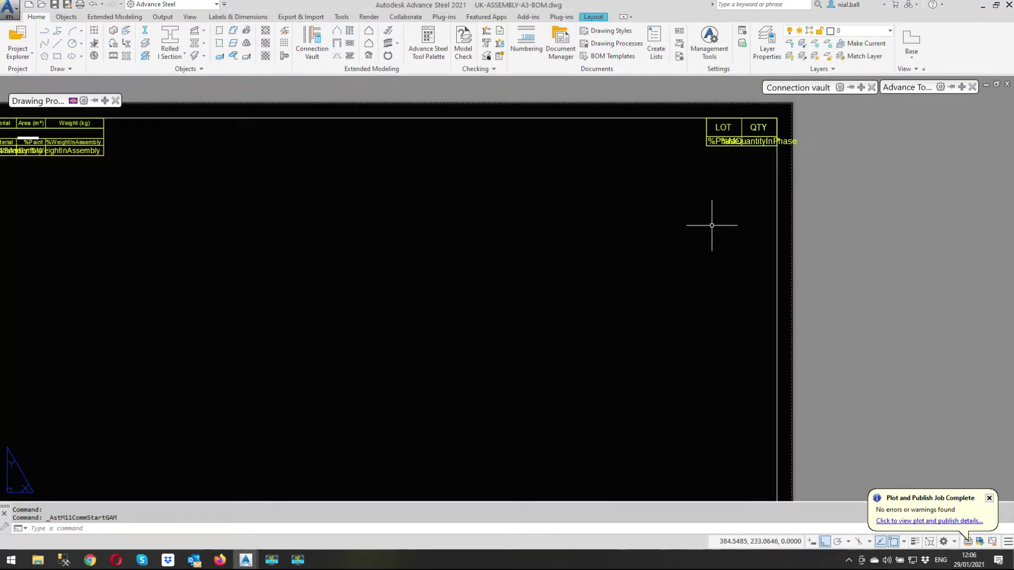
scroll(530, 238, "down", 4)
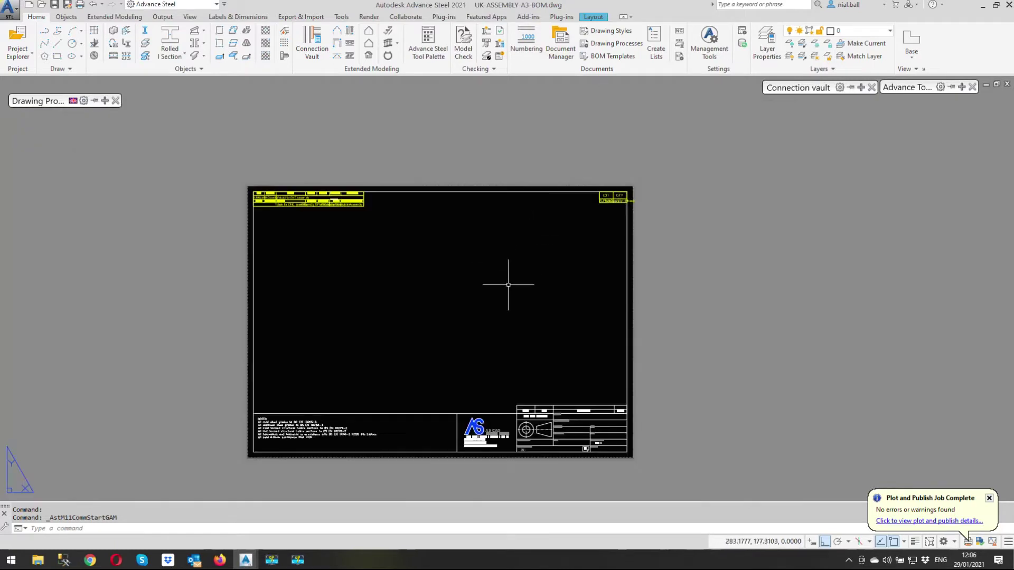
left_click(163, 17)
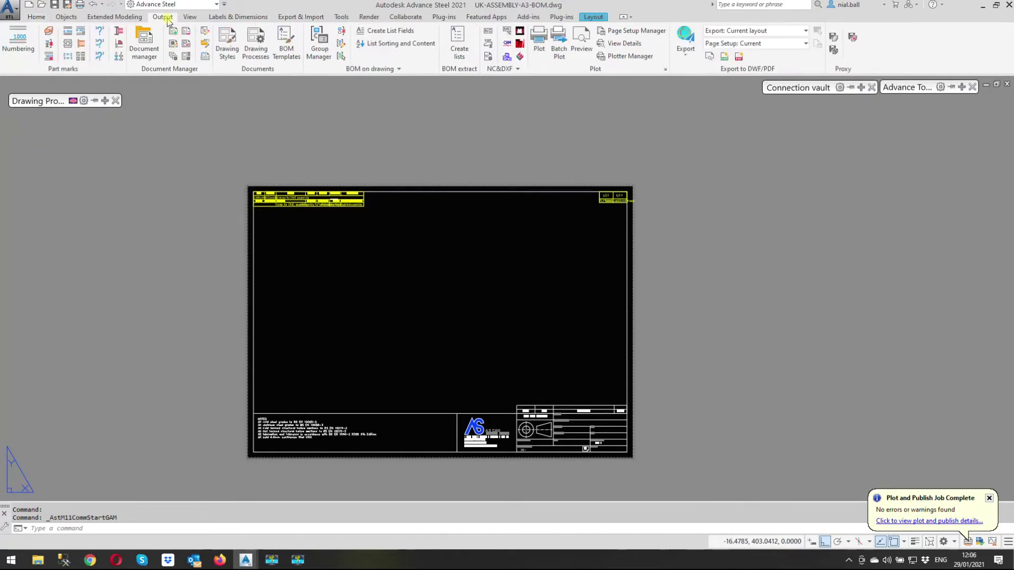
left_click(206, 44)
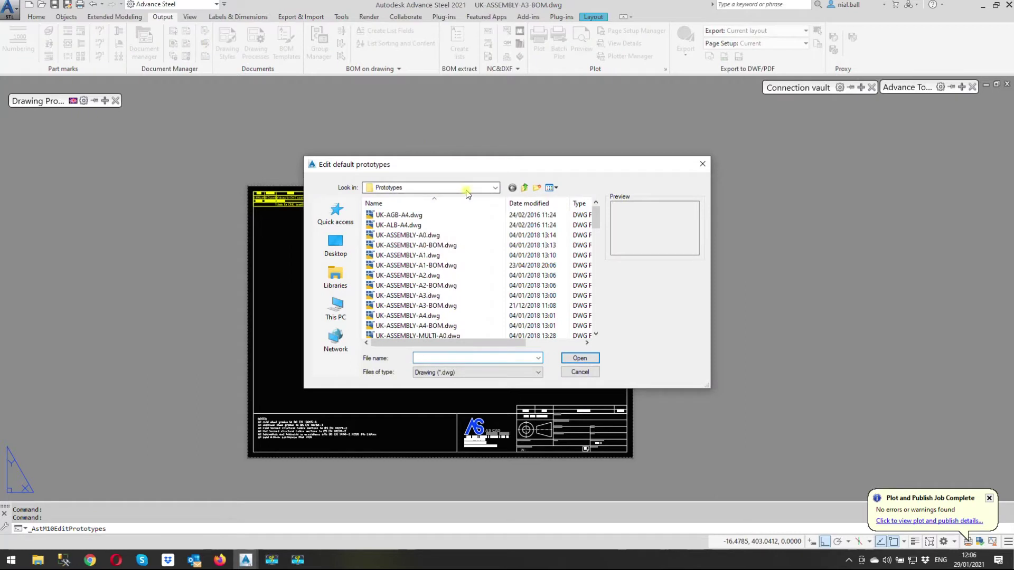
left_click(458, 189)
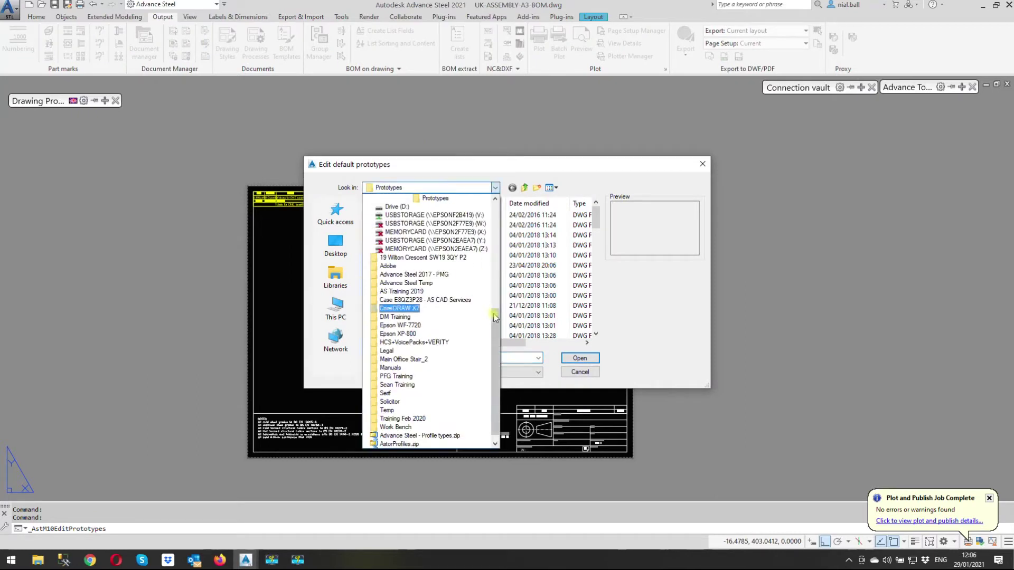
scroll(423, 237, "up", 3)
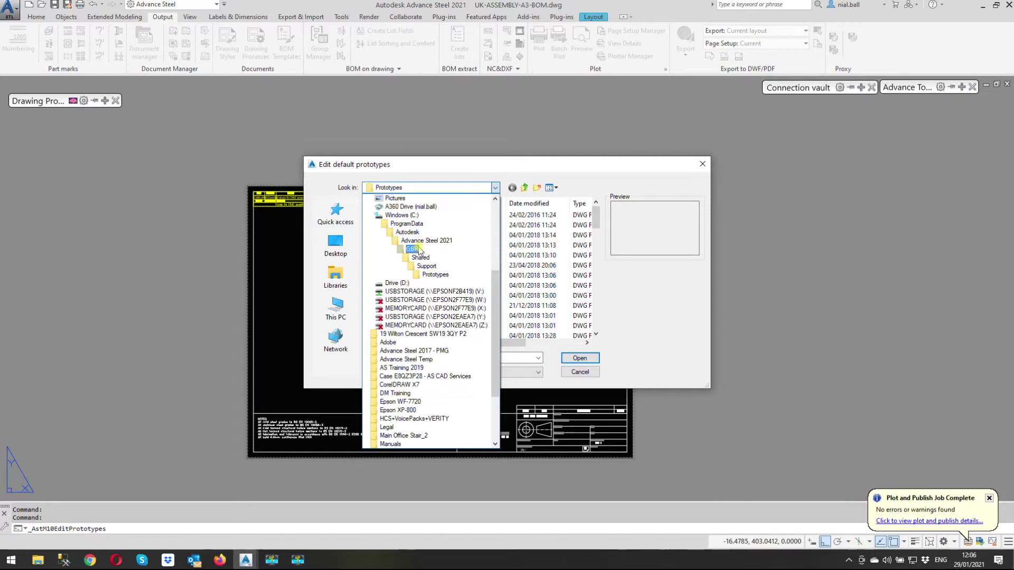
left_click(434, 275)
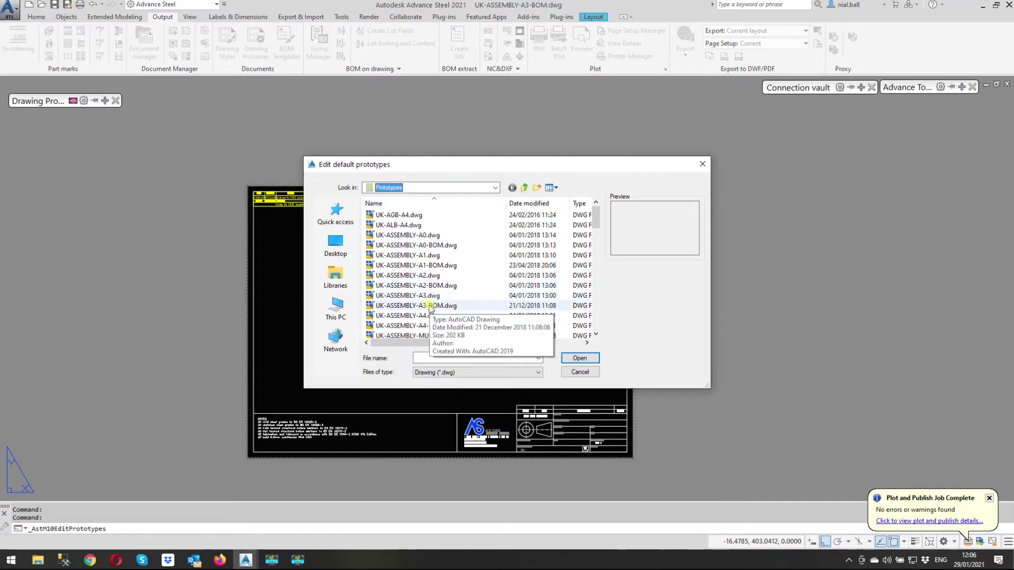
left_click(580, 372)
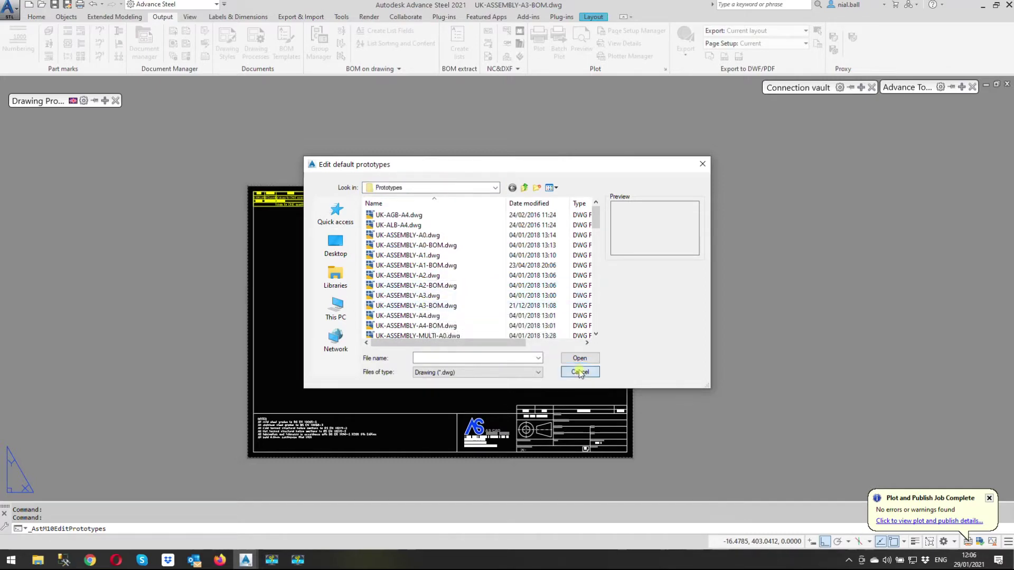
Look through the Prototypes folder in the open-drawing browser and cancel without opening a file.
left_click(42, 5)
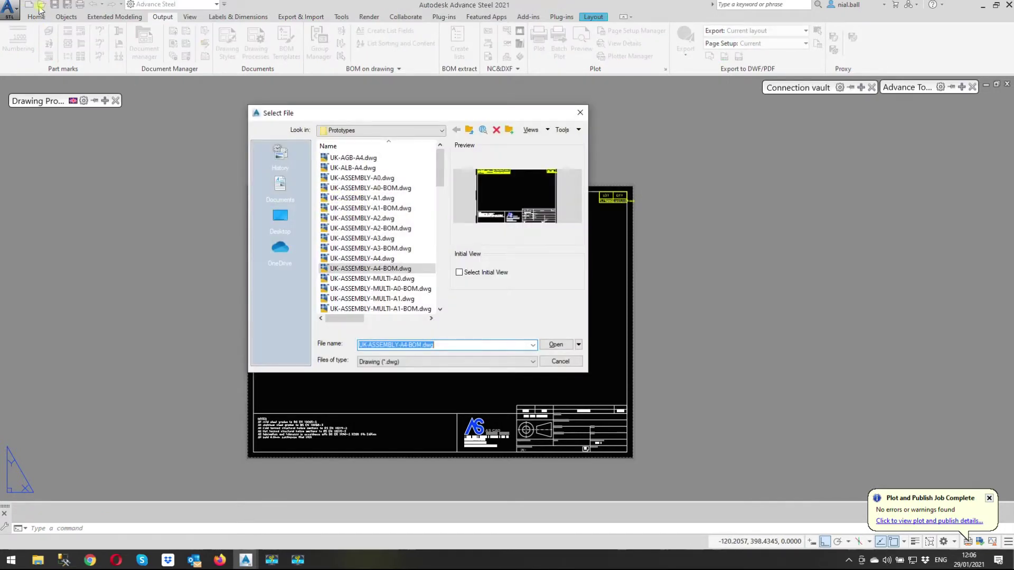
left_click(370, 130)
scroll(385, 180, "up", 3)
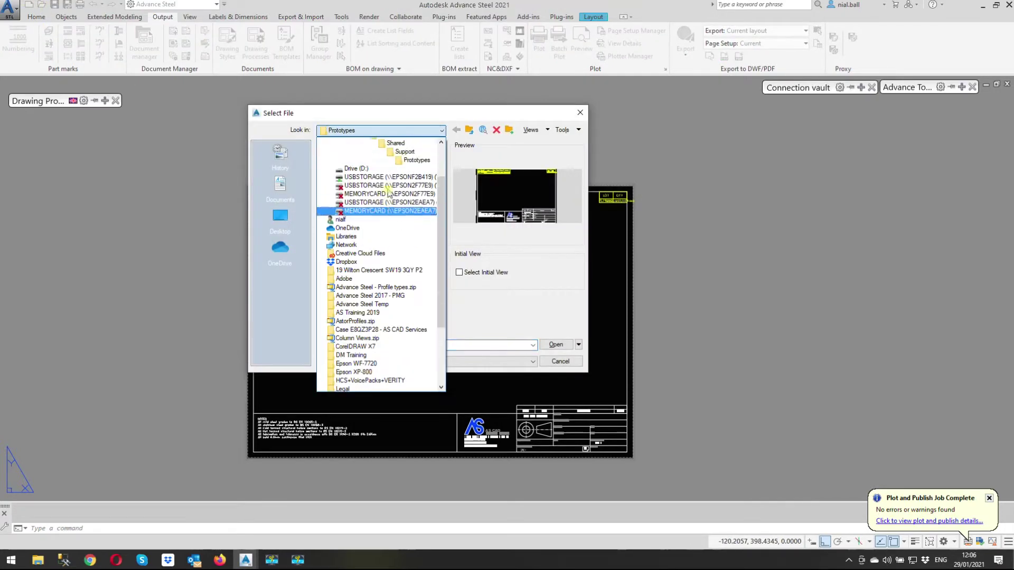
left_click(411, 217)
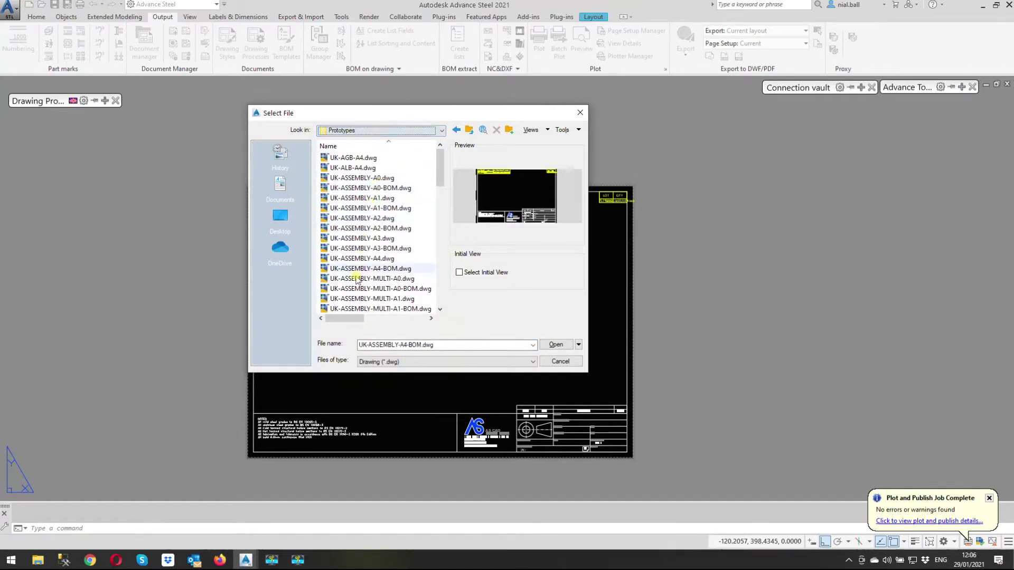
left_click(578, 361)
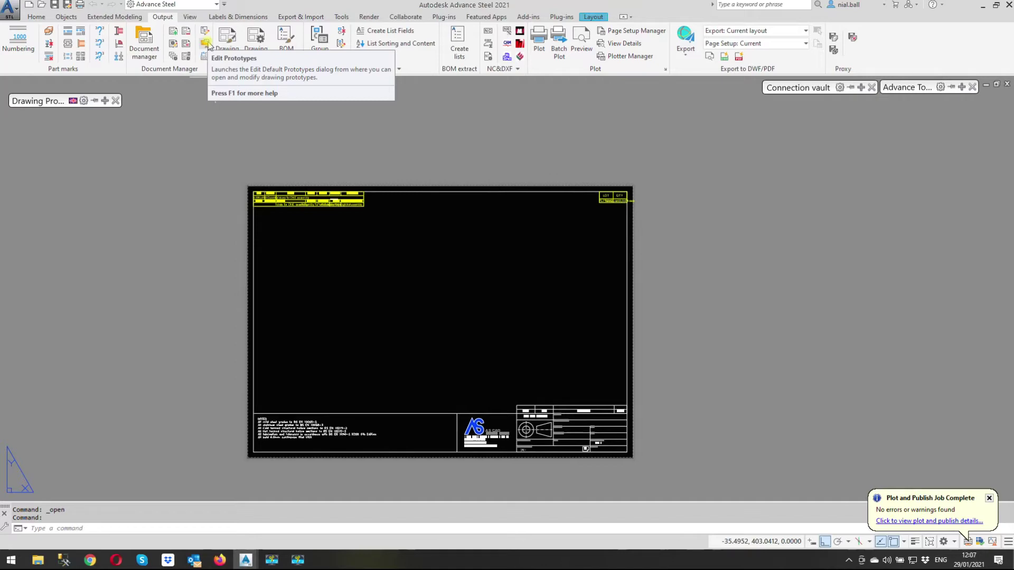
Zoom in on the A3 title block and select its Index/Date revision table.
scroll(487, 333, "up", 8)
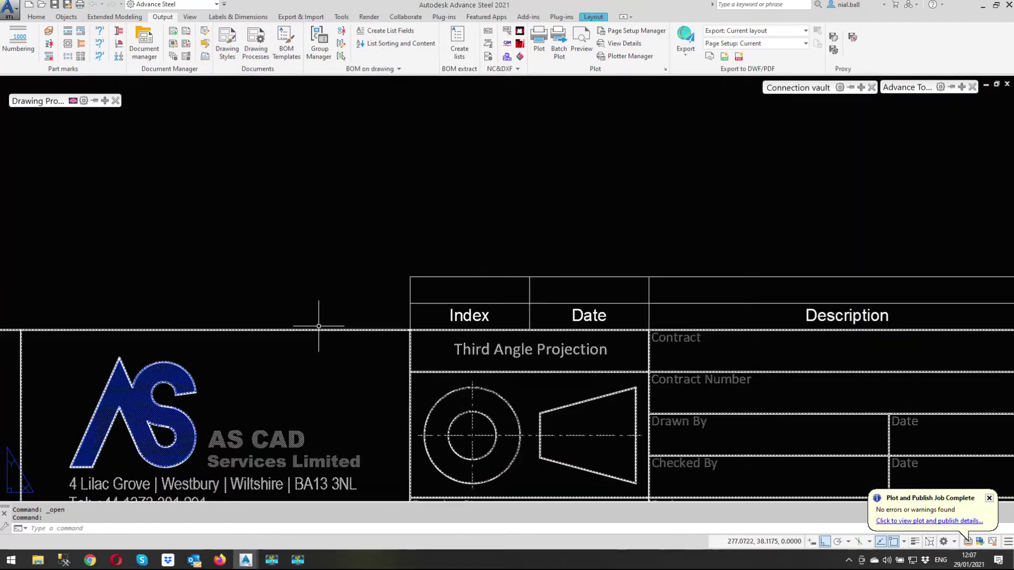
scroll(318, 326, "down", 2)
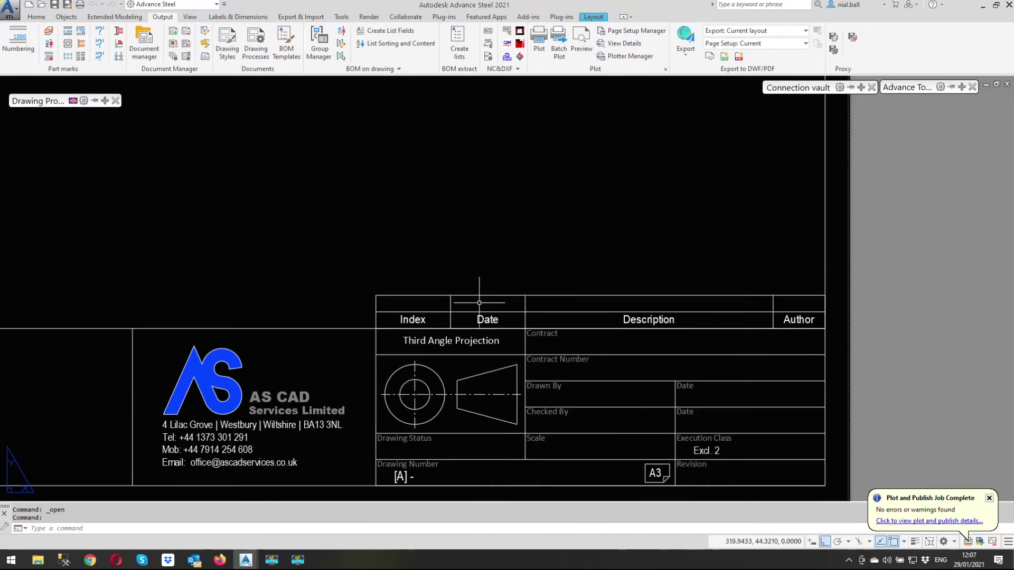
scroll(443, 339, "up", 2)
left_click(414, 307)
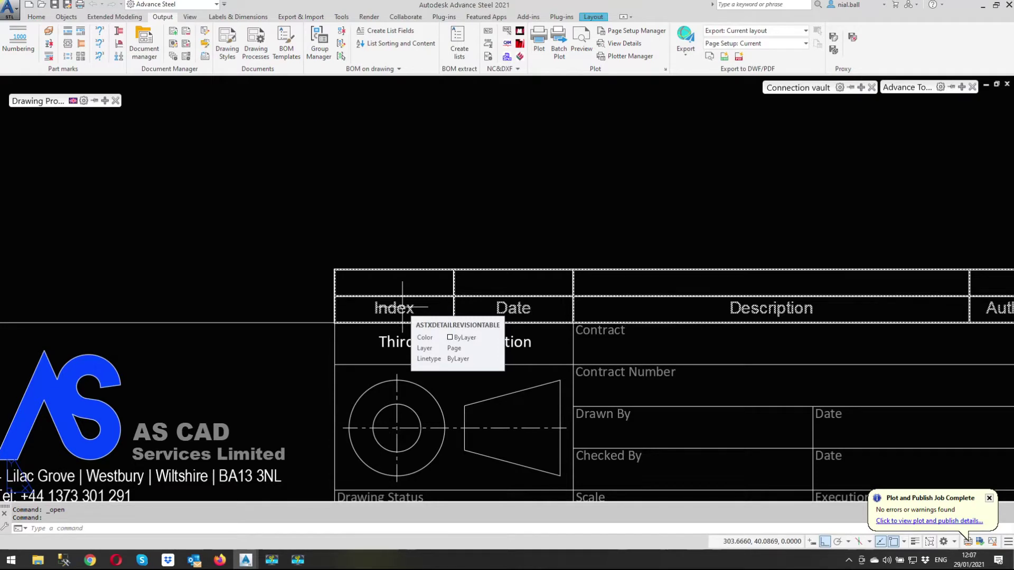
double_click(402, 307)
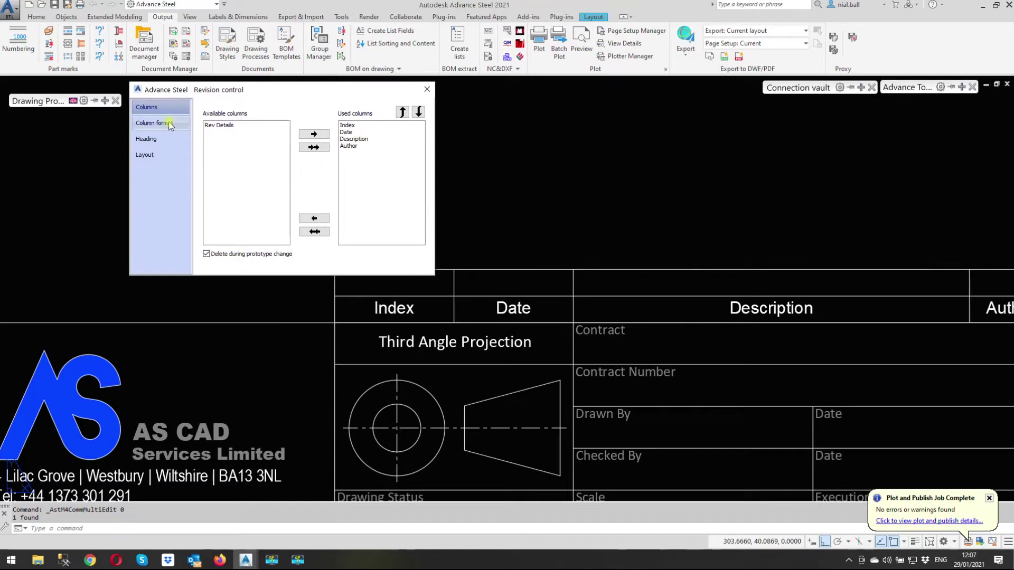
left_click(170, 125)
left_click(214, 117)
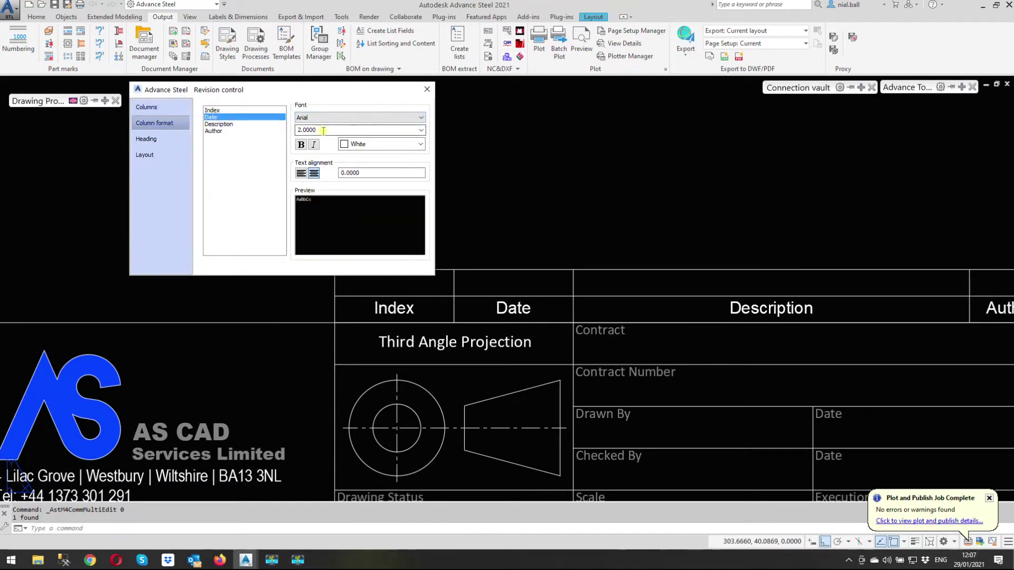
left_click(238, 126)
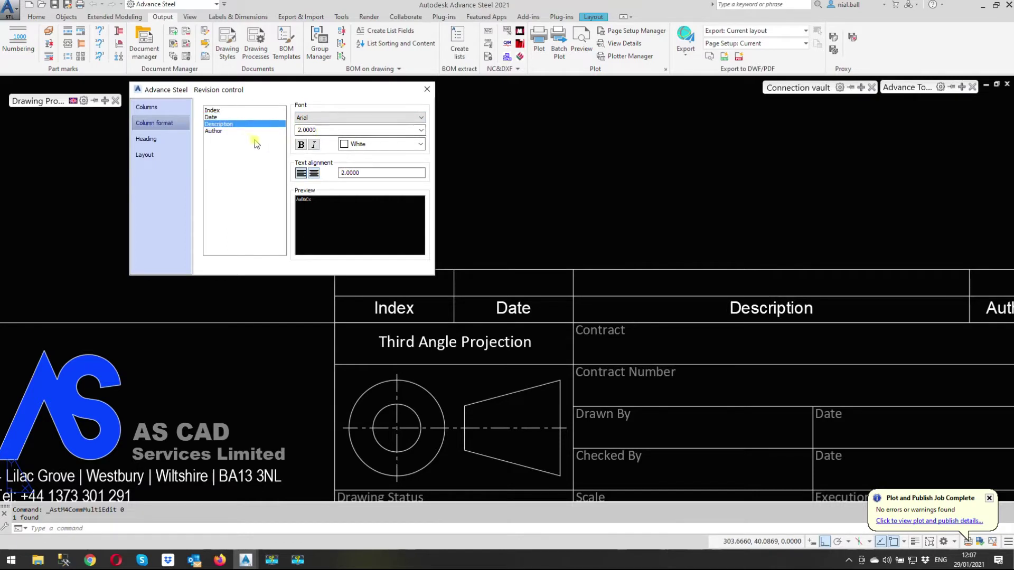
left_click(153, 140)
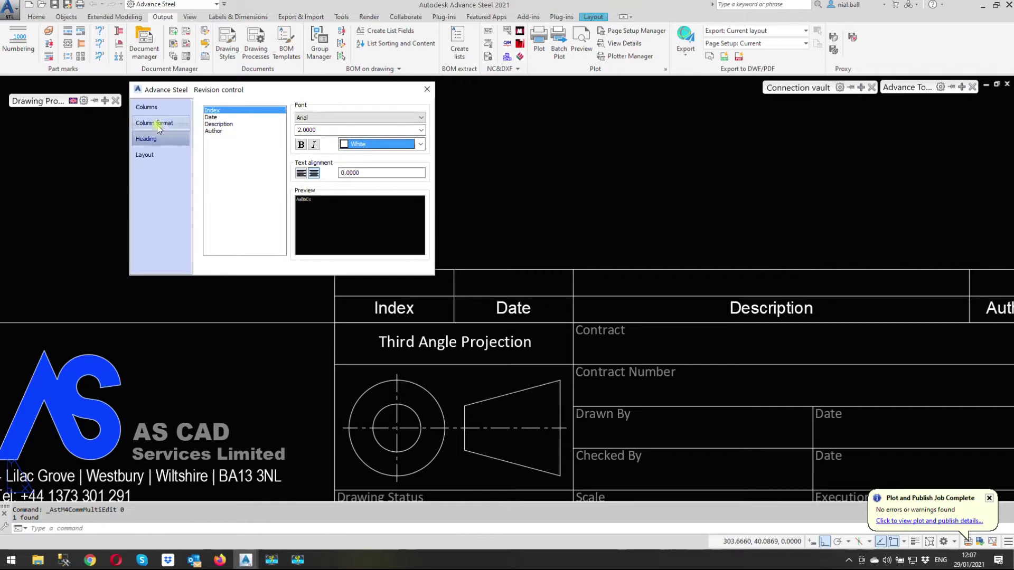
left_click(157, 125)
left_click(215, 111)
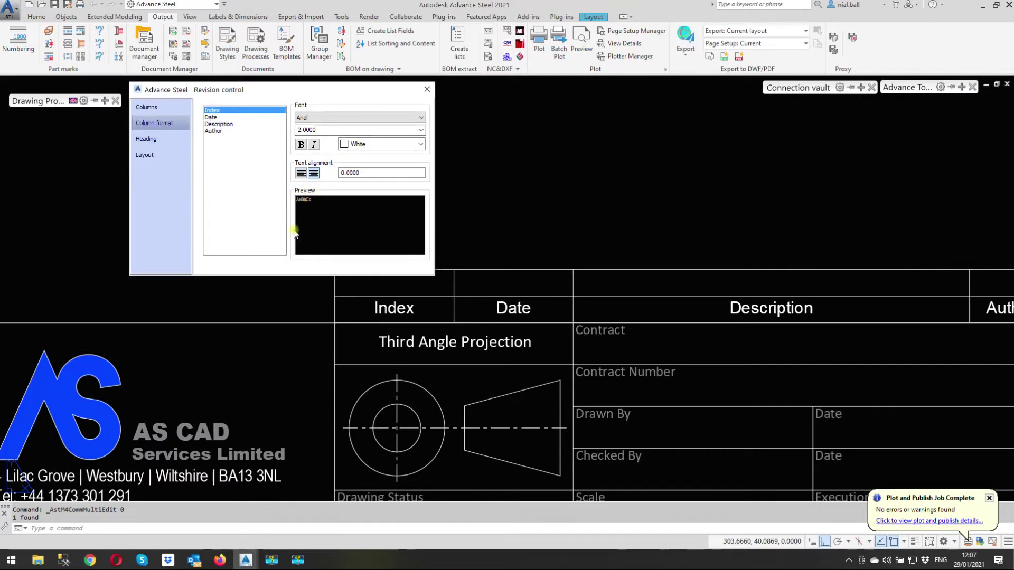
left_click(427, 91)
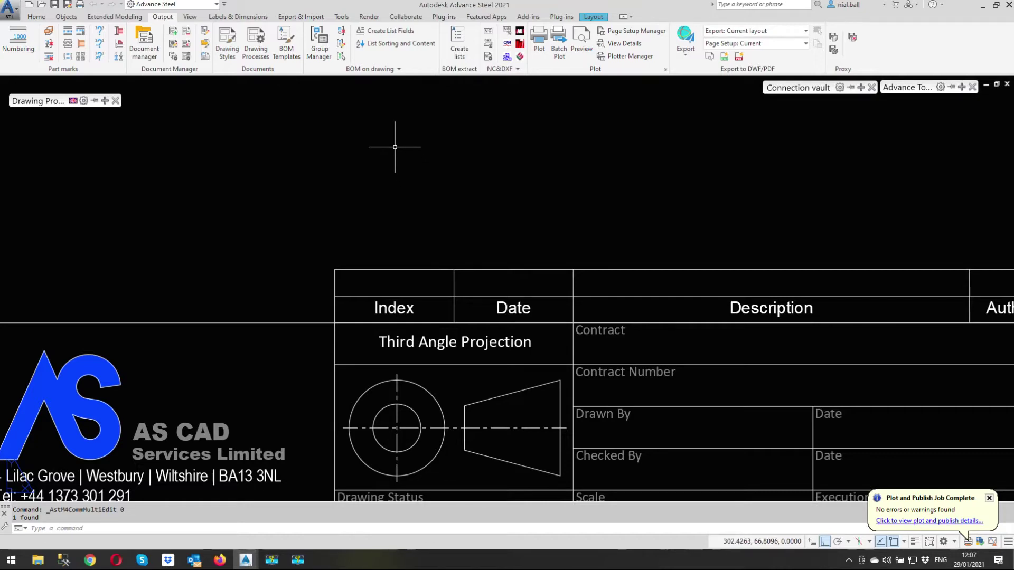
Clear the revision table selection and launch Management Tools from the Home tab.
left_click(399, 309)
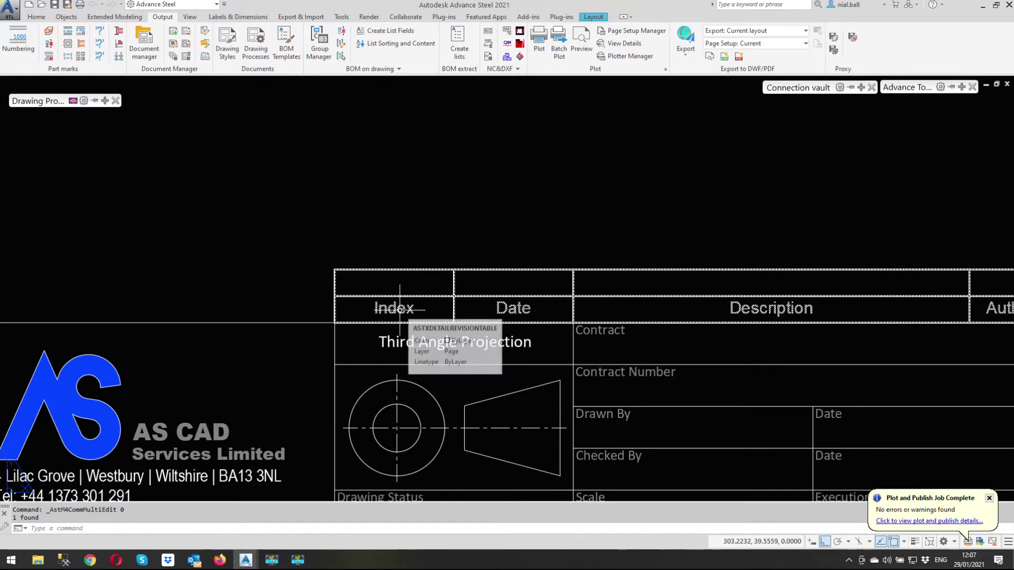
key("Escape")
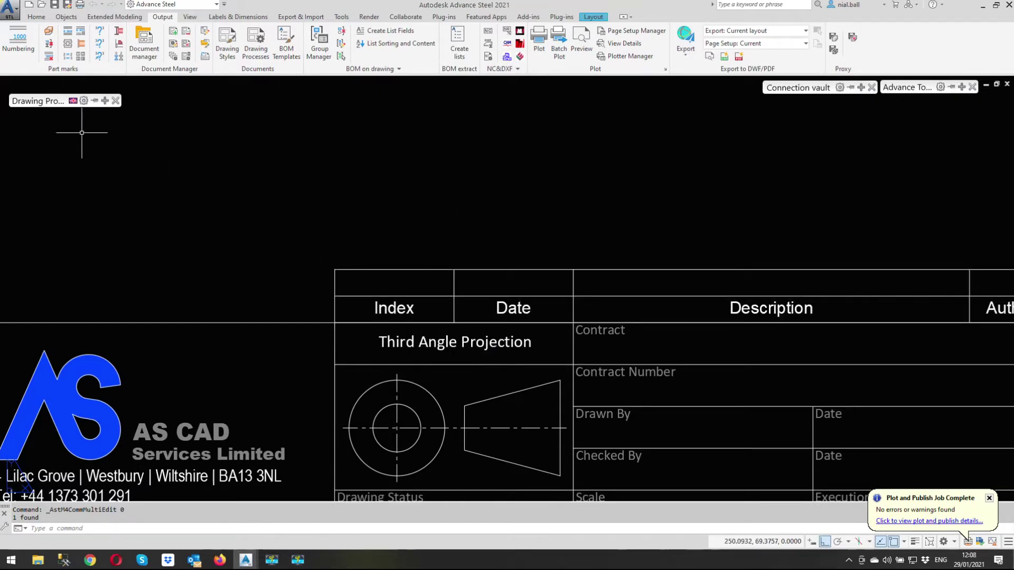
left_click(40, 17)
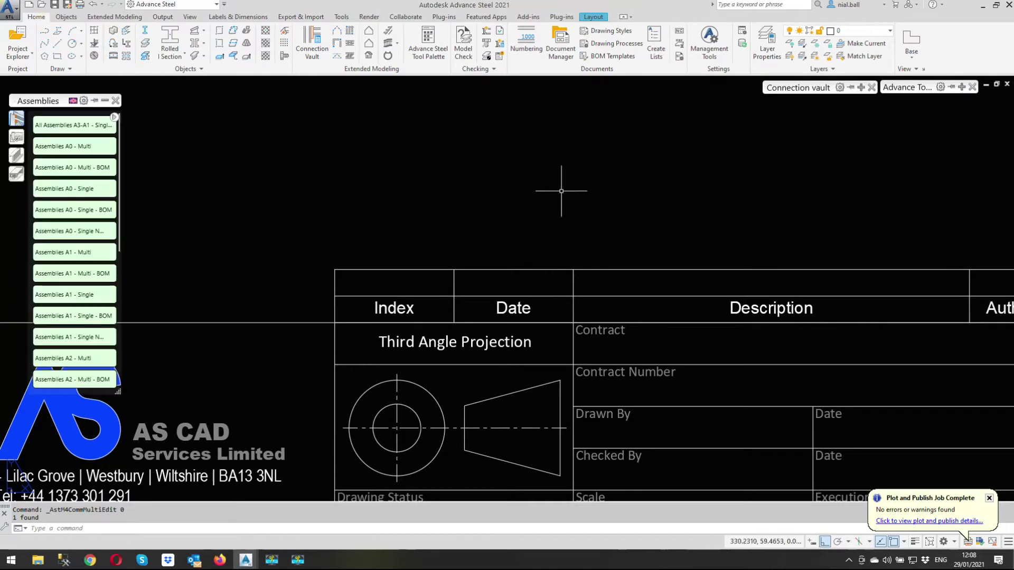
left_click(709, 50)
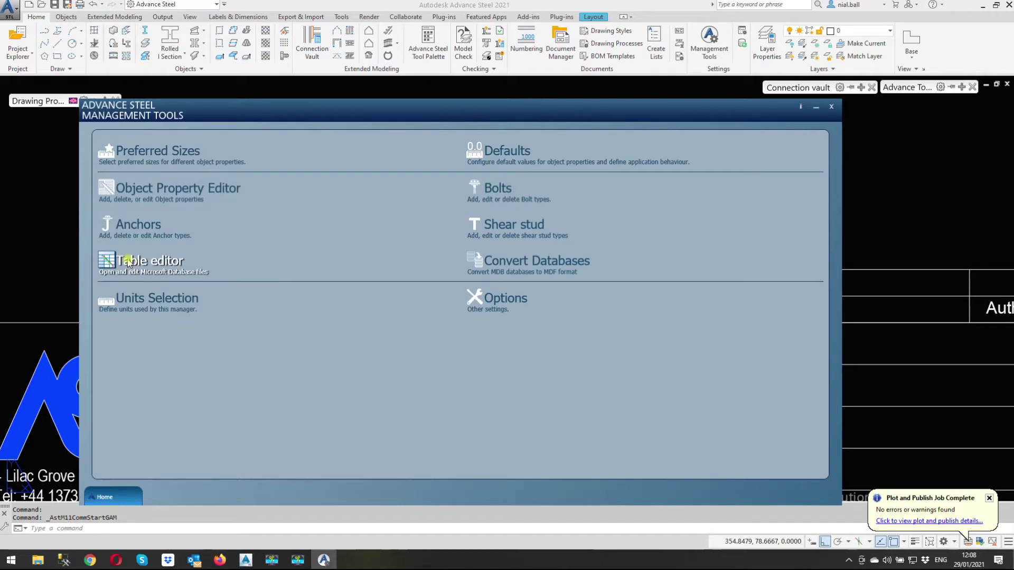
Open the Table editor page in Advance Steel Management Tools.
left_click(128, 258)
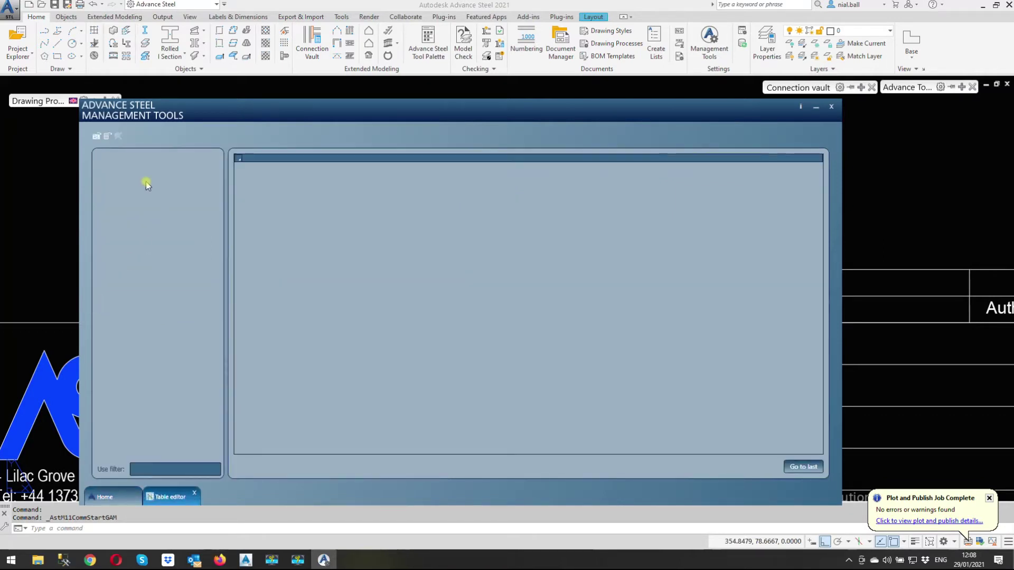
Load the installed databases, browse the table groups, and open AstorControlStructure's ErrorMessages table.
left_click(97, 137)
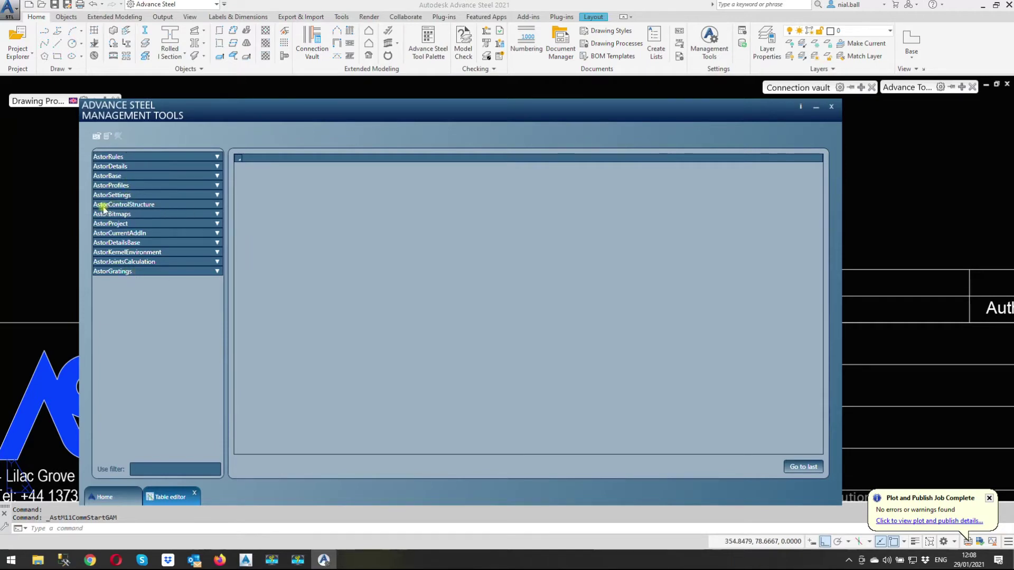
left_click(217, 166)
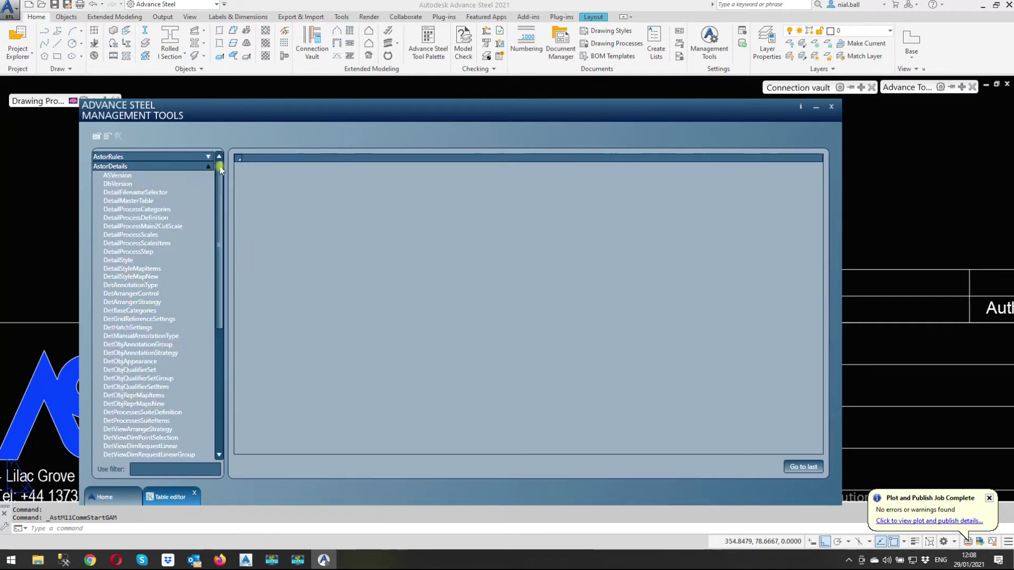
left_click(209, 167)
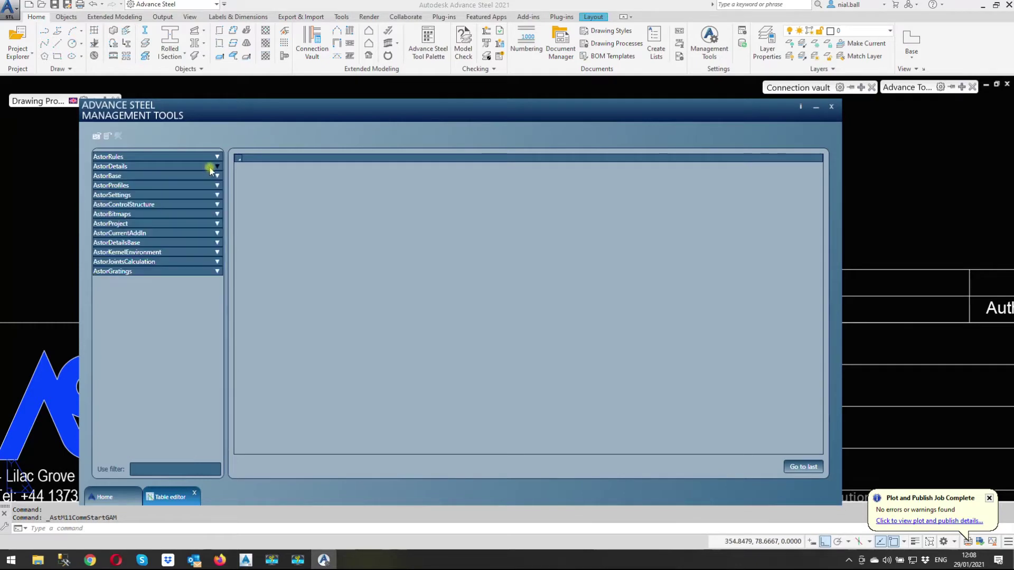
left_click(216, 185)
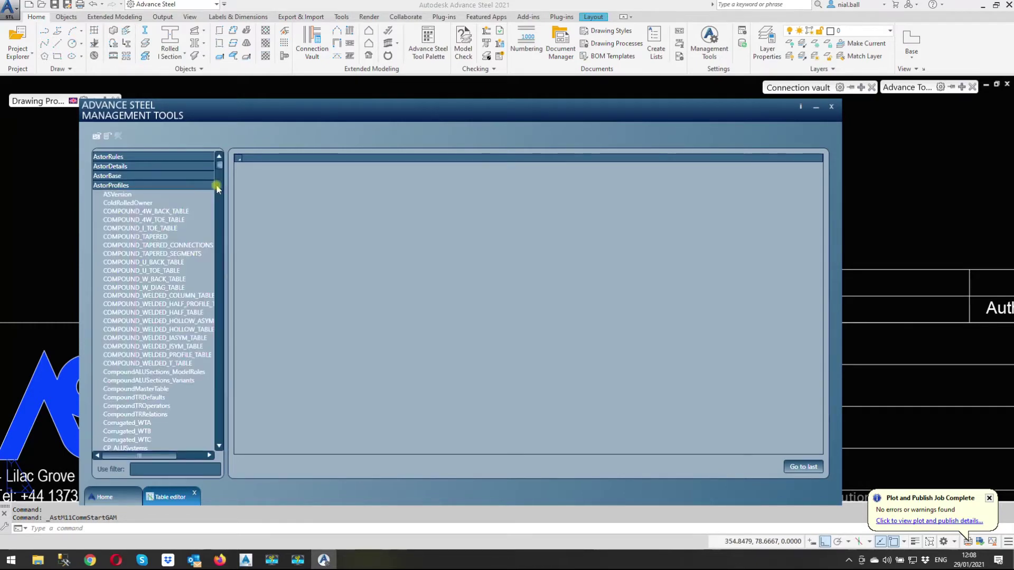
scroll(222, 195, "down", 10)
scroll(230, 278, "up", 15)
left_click_drag(164, 451, 188, 442)
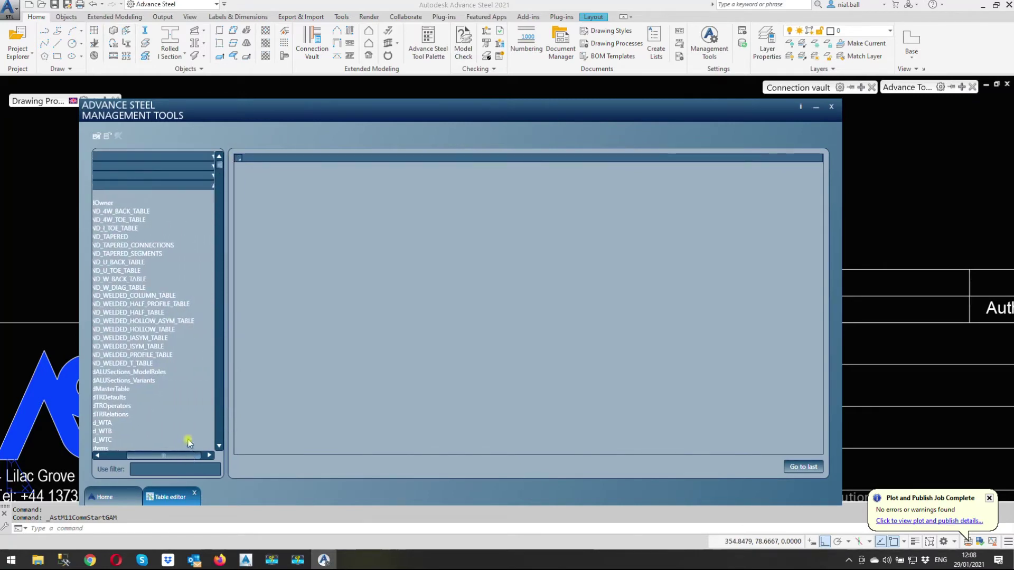
left_click(213, 187)
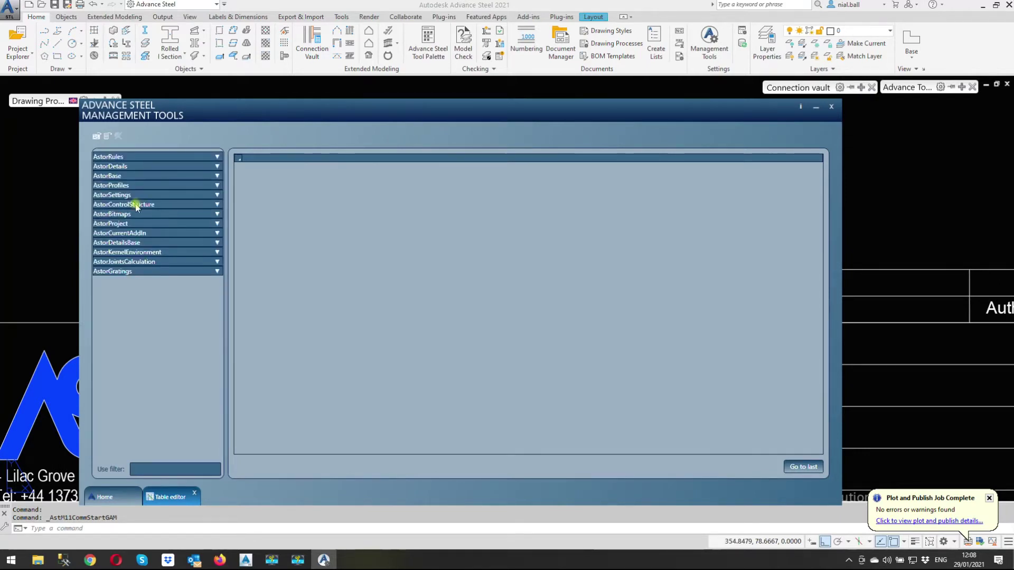
left_click(216, 205)
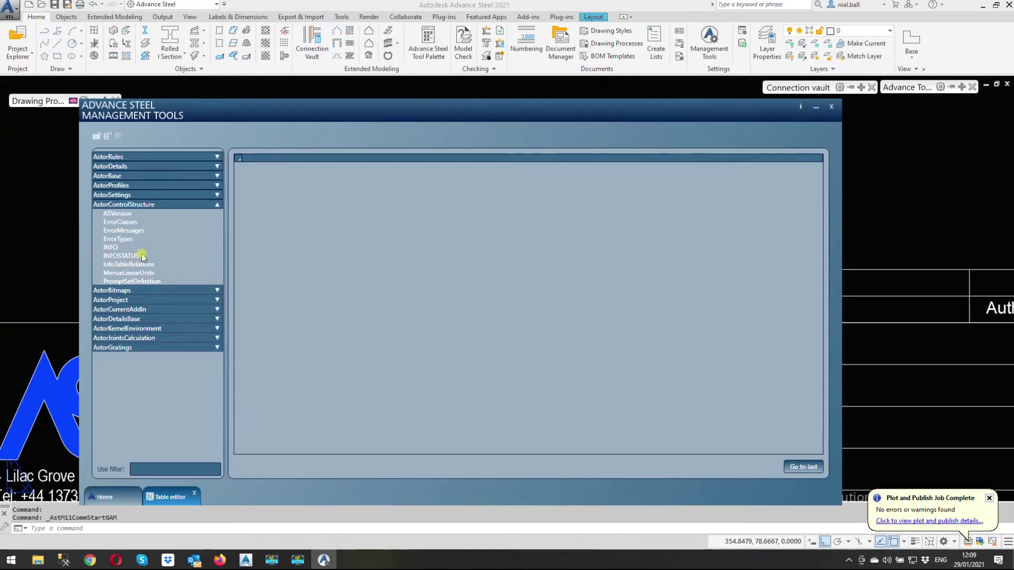
left_click(124, 230)
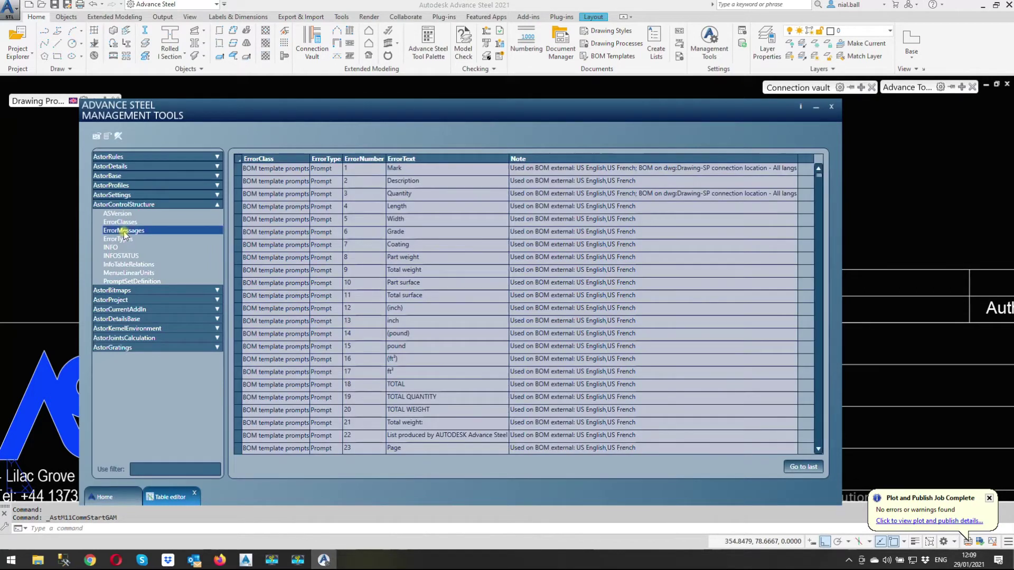
Scroll ErrorMessages to revision-control prompts 31404–31407 and pick the Author entry, 31405.
mouse_move(818, 172)
left_mouse_down()
mouse_move(813, 444)
mouse_move(816, 173)
left_mouse_up()
left_click_drag(650, 111, 645, 379)
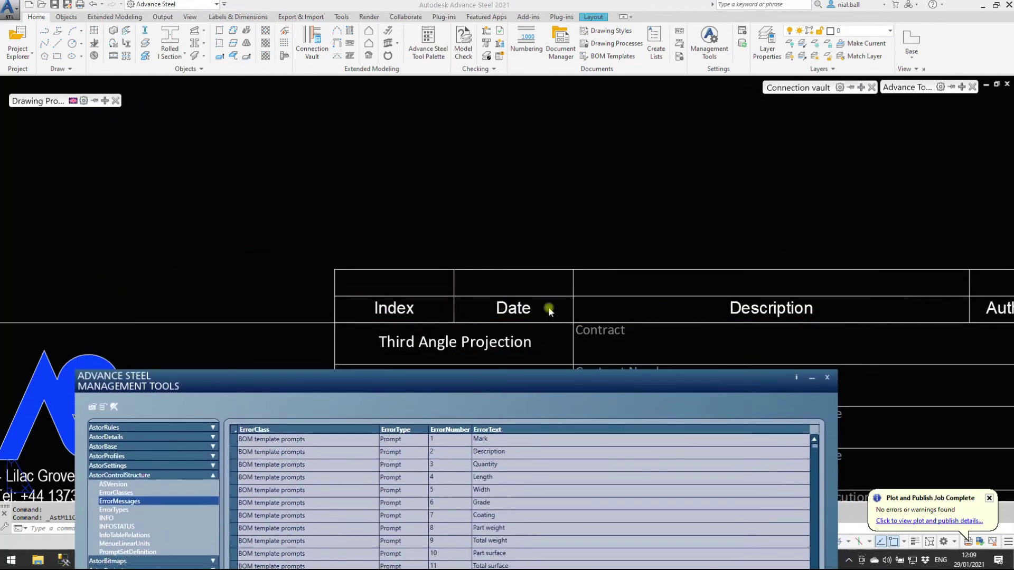
mouse_move(531, 391)
left_mouse_down()
mouse_move(549, 188)
mouse_move(542, 125)
left_mouse_up()
left_click(759, 199)
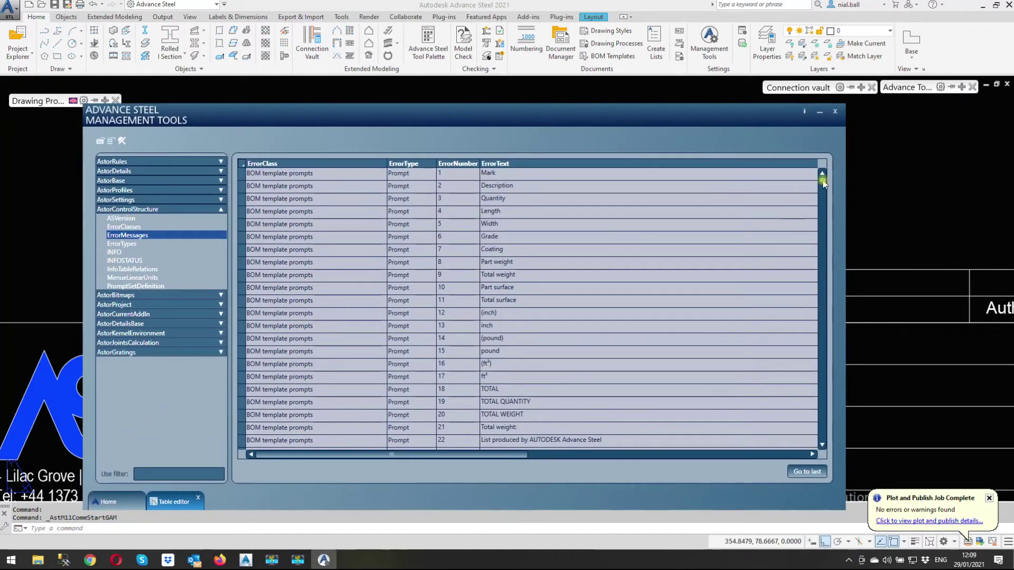
left_click_drag(822, 182, 820, 273)
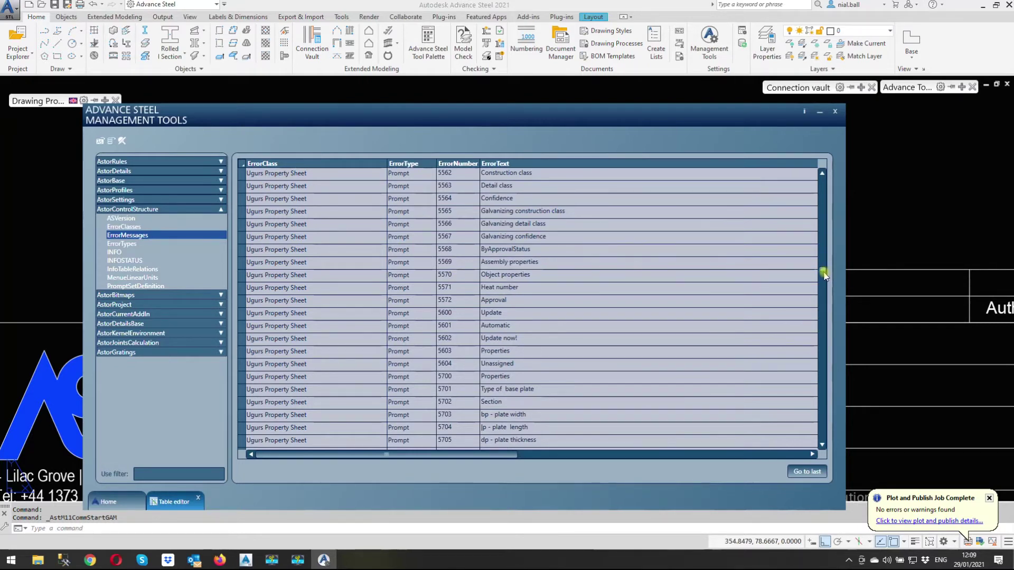
left_click_drag(823, 274, 823, 302)
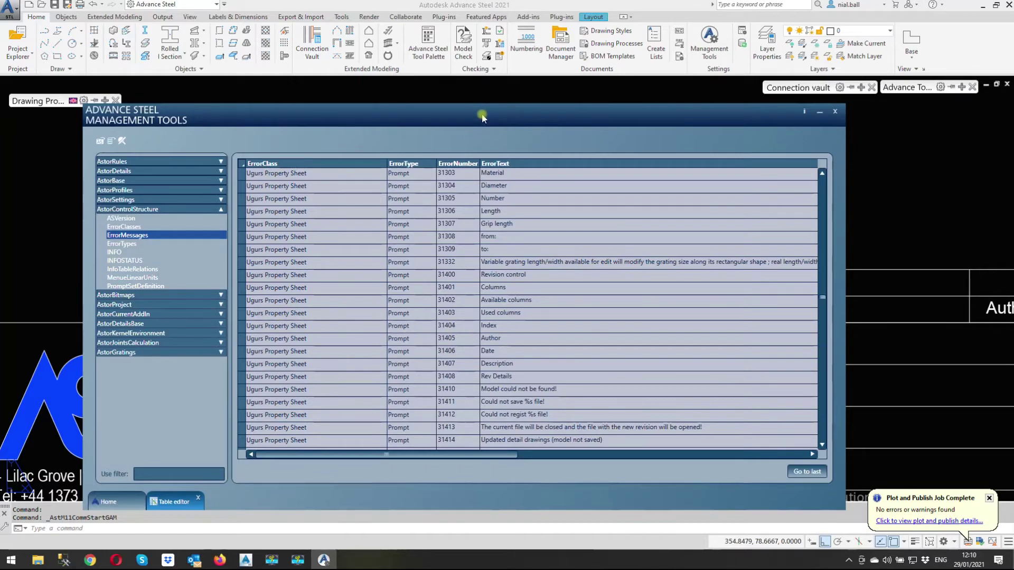
left_click_drag(482, 117, 486, 337)
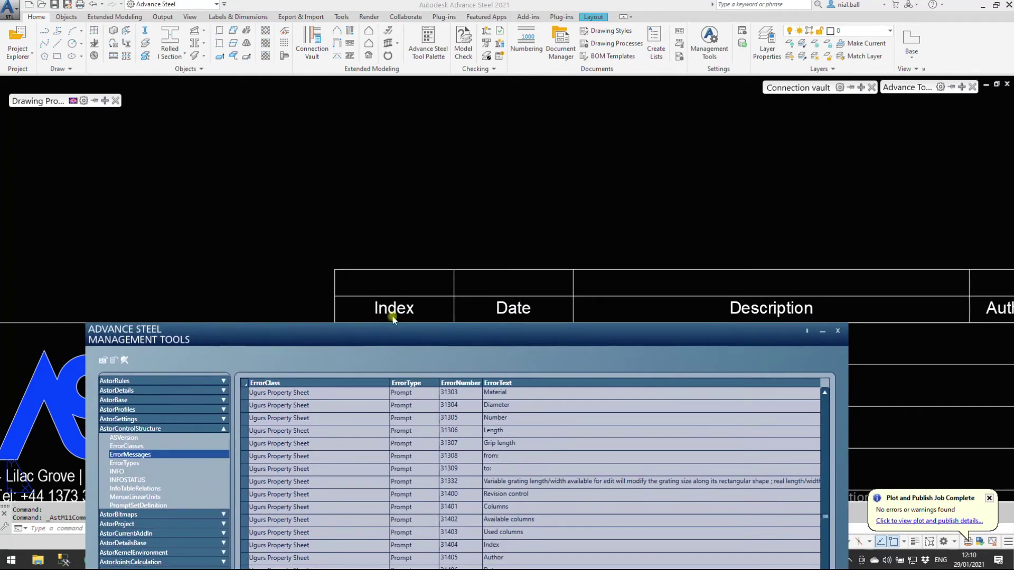
left_click(501, 558)
Change entry 31404's ErrorText from Index to Revision, then collapse AstorControlStructure.
left_click_drag(535, 336, 544, 174)
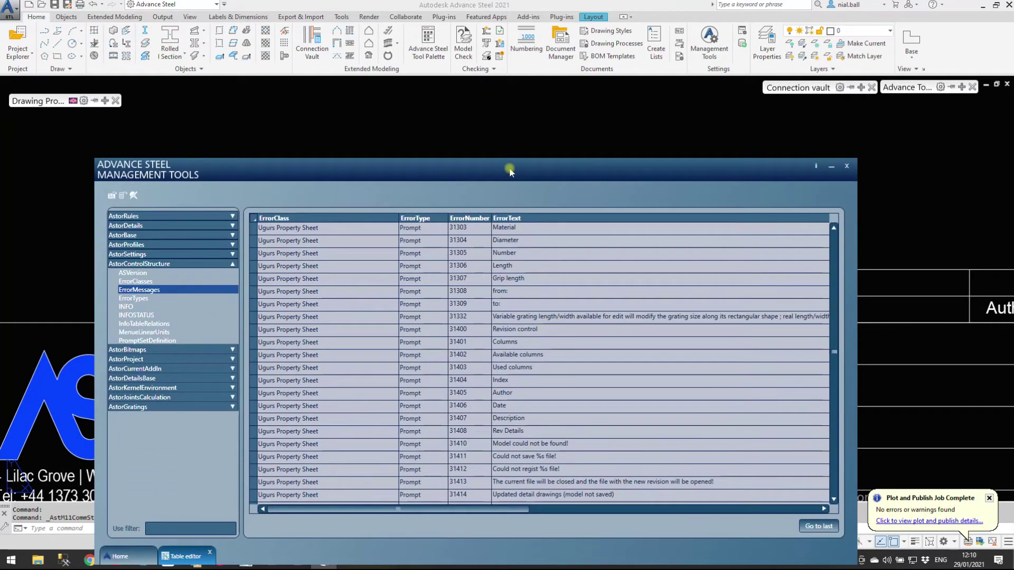
left_click_drag(504, 188, 395, 179)
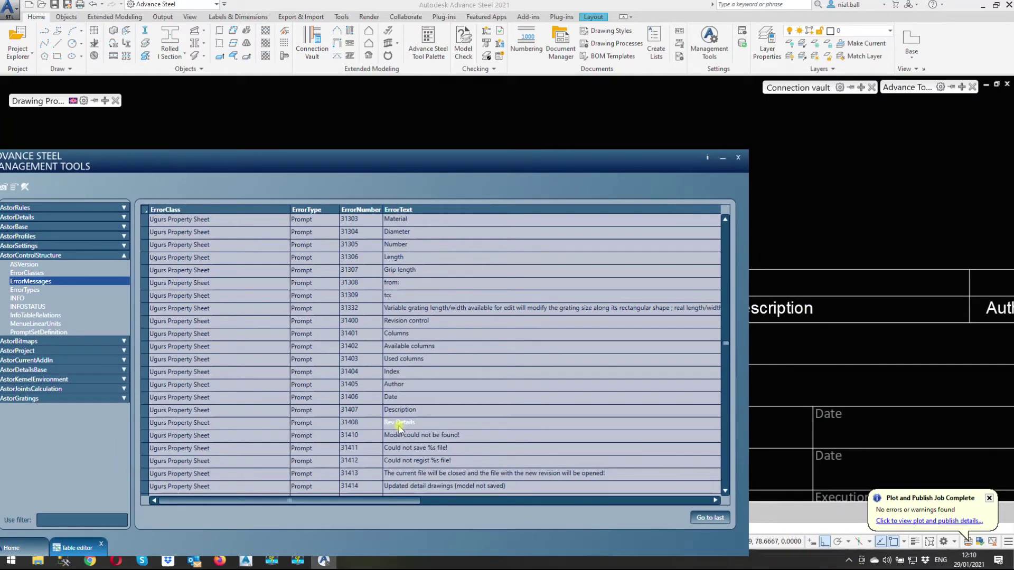
scroll(393, 376, "right", 3)
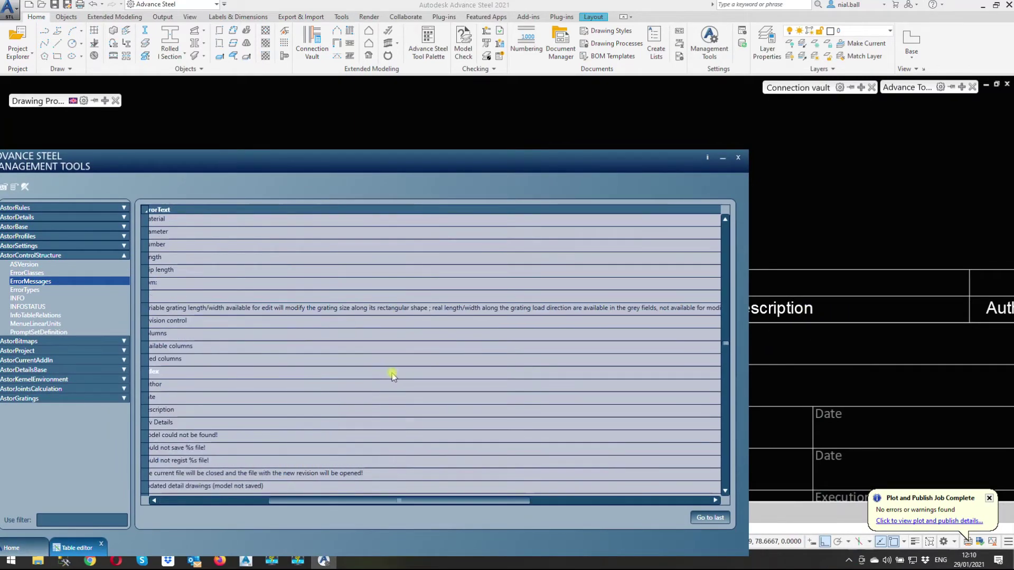
left_click_drag(328, 501, 268, 501)
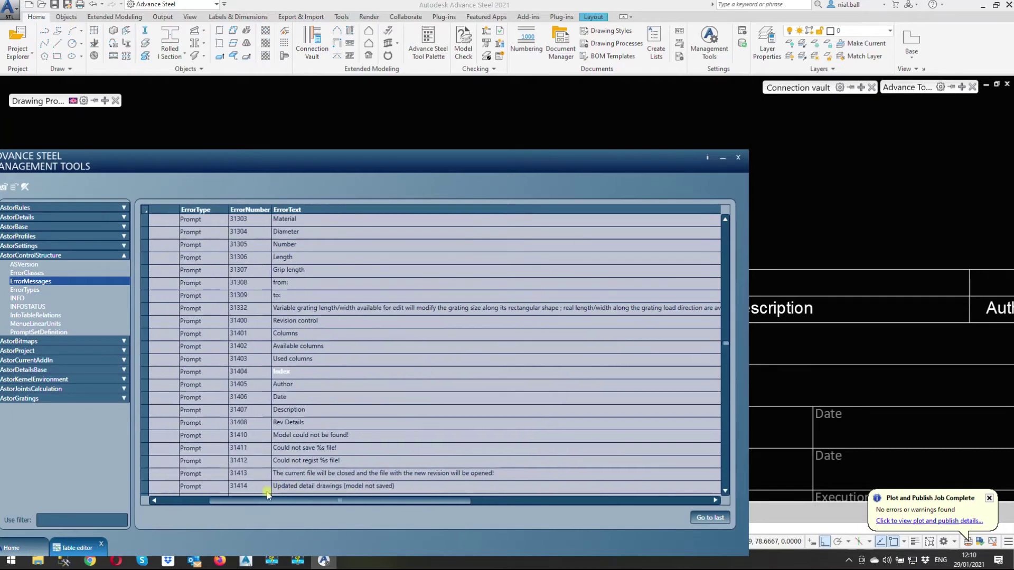
left_click(288, 373)
left_click_drag(312, 501, 238, 501)
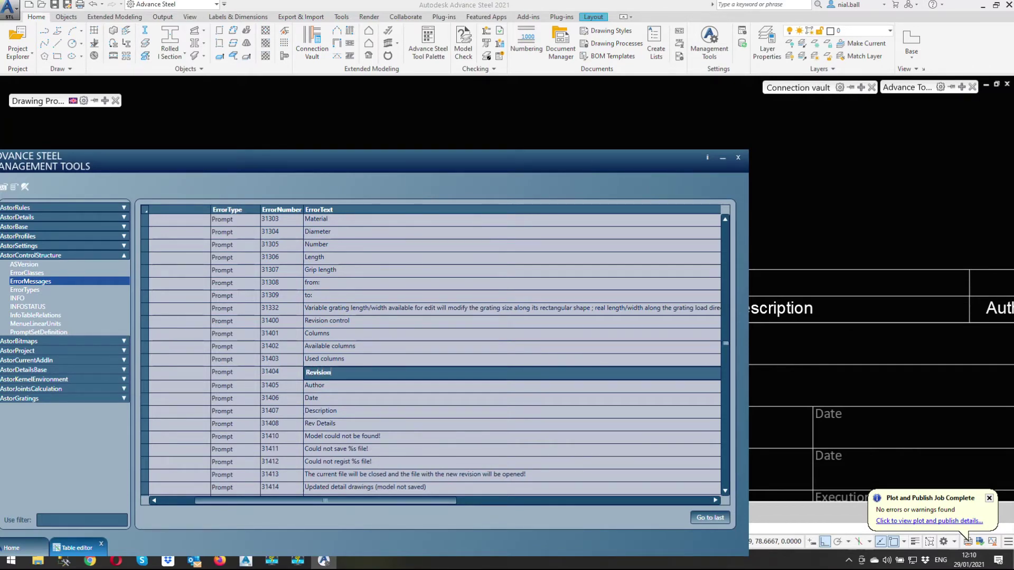
left_click(338, 389)
scroll(335, 502, "left", 3)
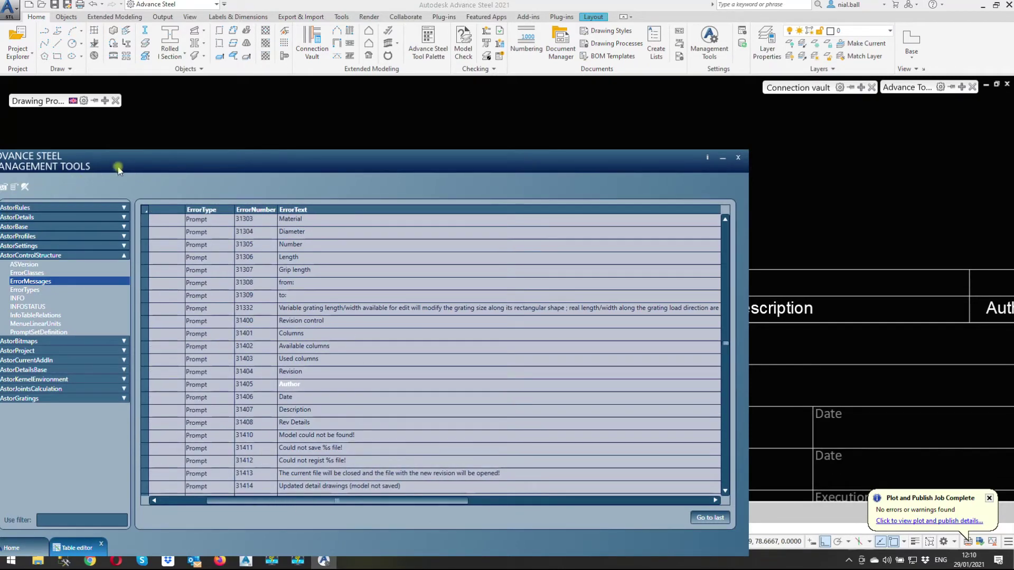
left_click_drag(118, 168, 281, 151)
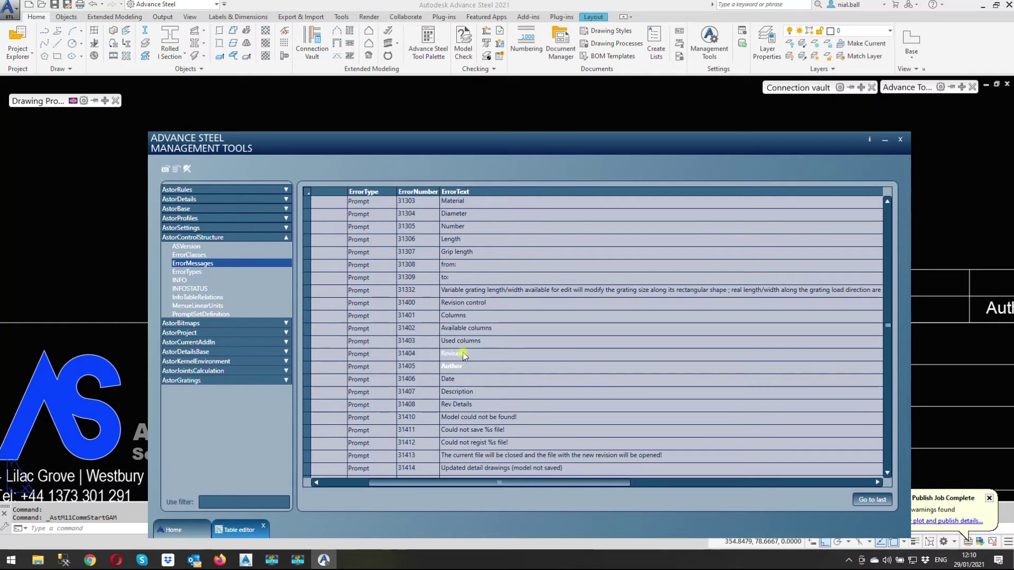
left_click(286, 237)
Close Management Tools, run Update Defaults, and reselect the title block's Index/Date header row.
left_click(900, 139)
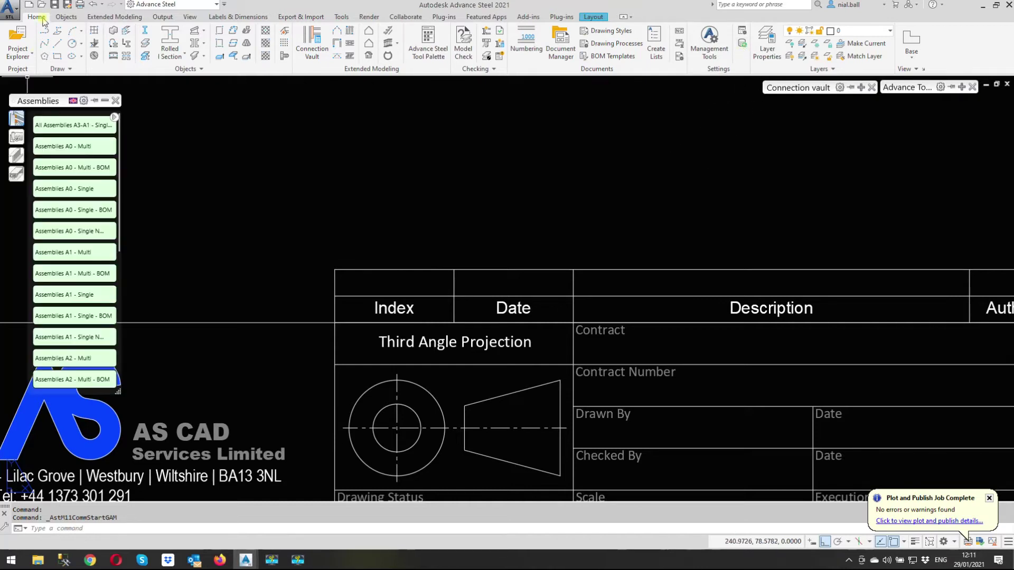
left_click(743, 45)
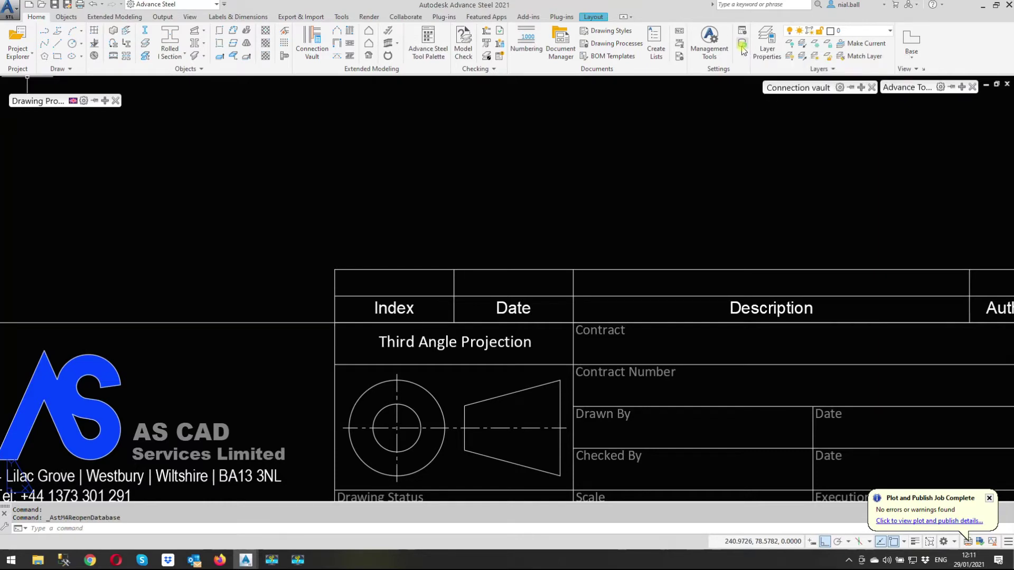
left_click(408, 294)
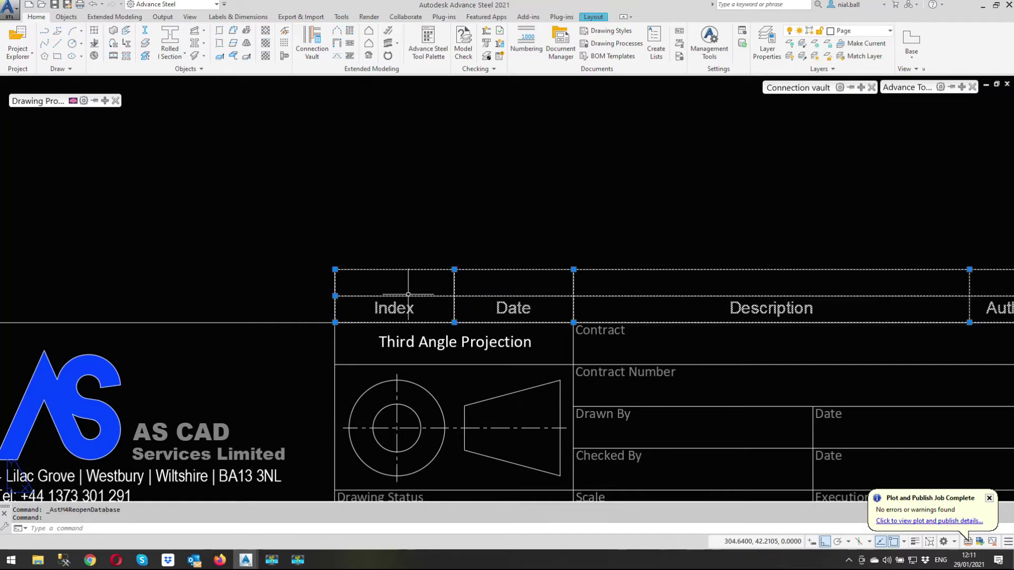
Start a Revision Table from the Labels & Dimensions Management panel and pick its lower-left corner above the title block.
scroll(302, 309, "down", 2)
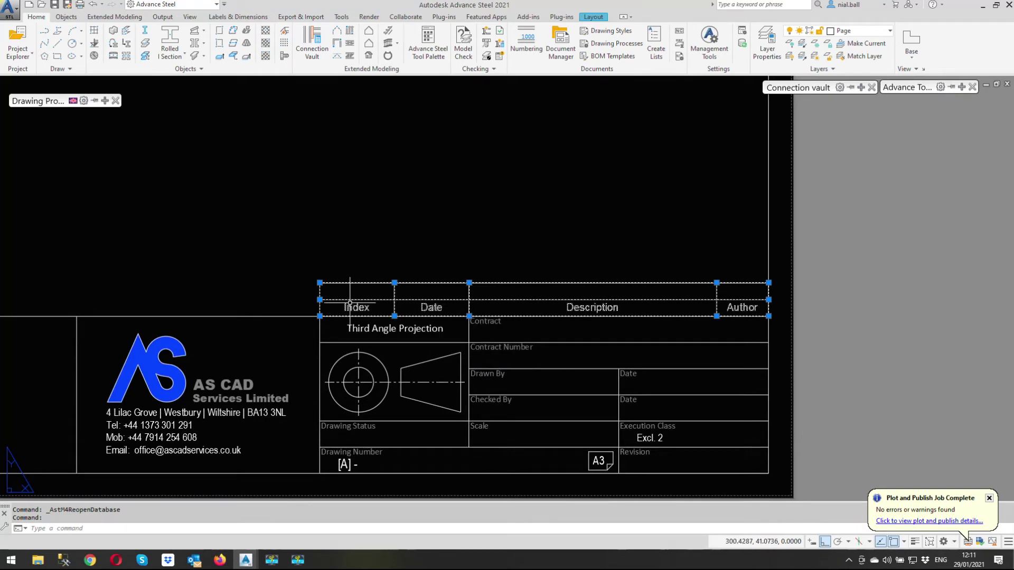
left_click(243, 18)
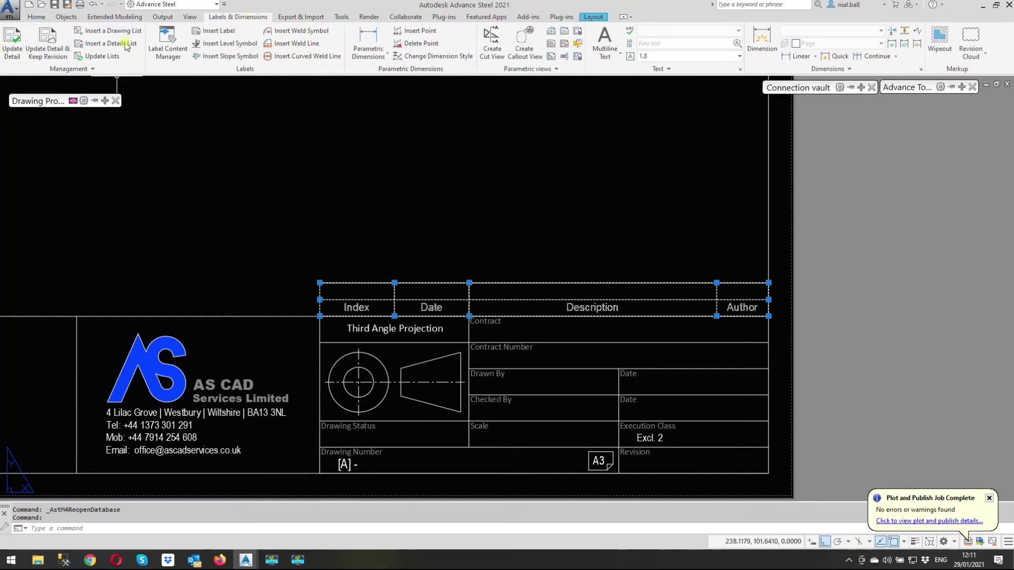
left_click(94, 70)
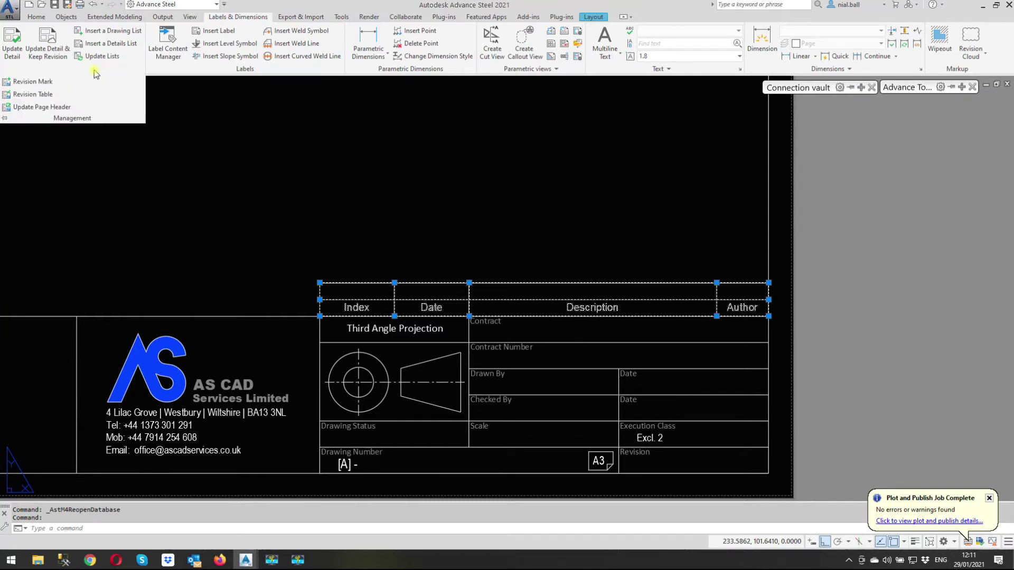
left_click(37, 97)
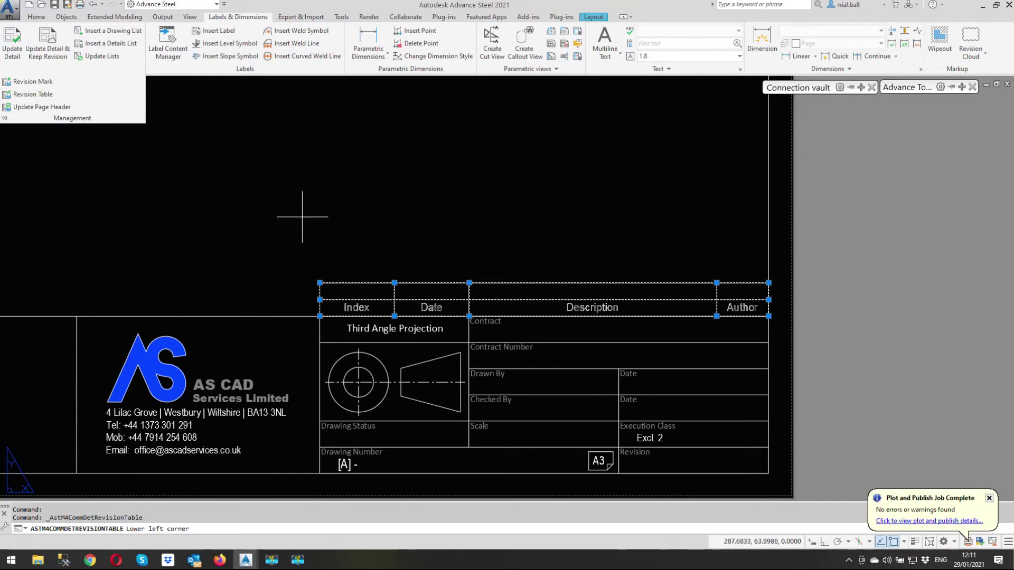
left_click(315, 251)
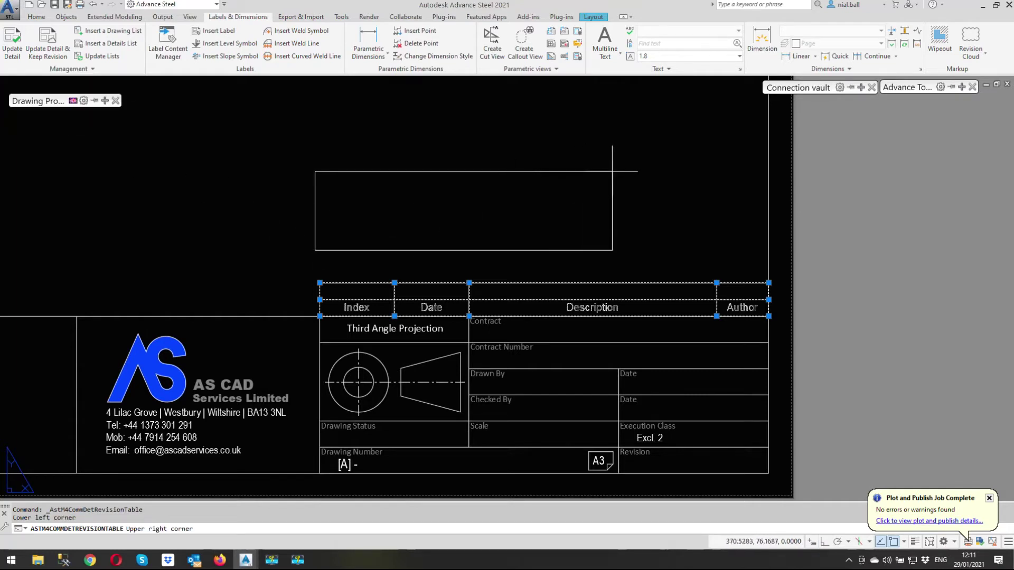
Pick the revision table's upper-right corner and set its row count to 1.
left_click(656, 203)
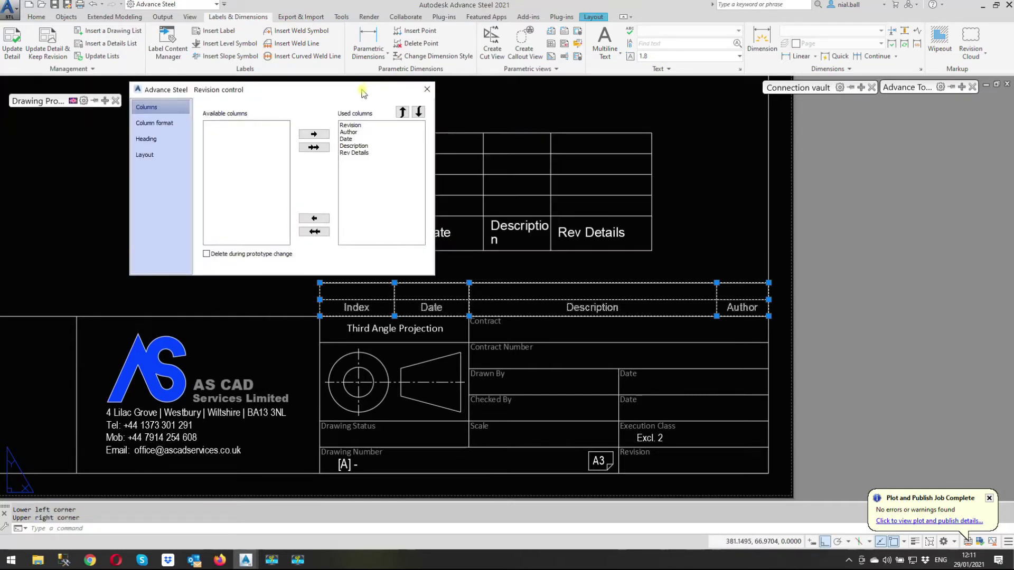
left_click_drag(377, 89, 227, 123)
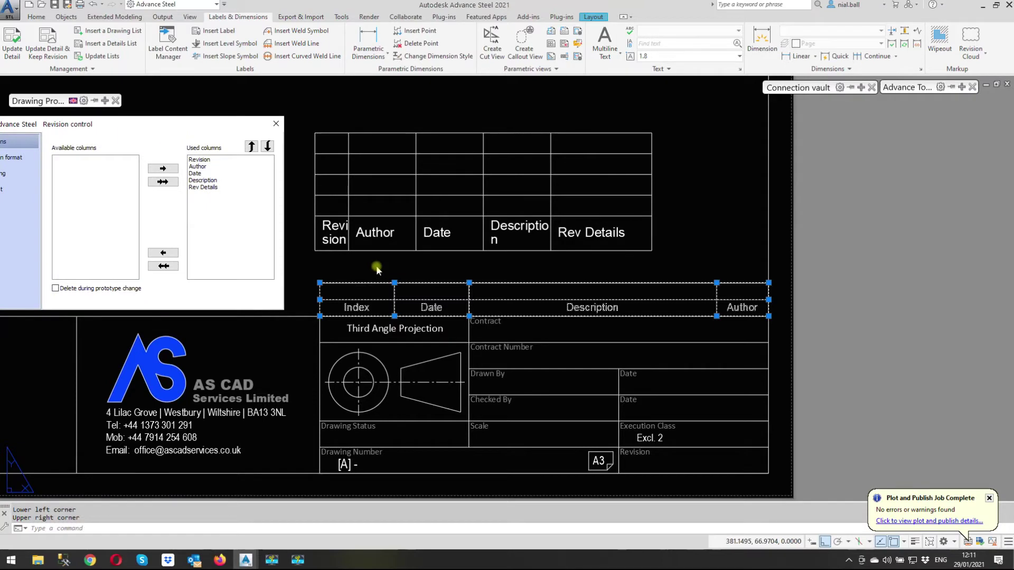
left_click_drag(154, 126, 219, 123)
left_click(74, 187)
double_click(269, 263)
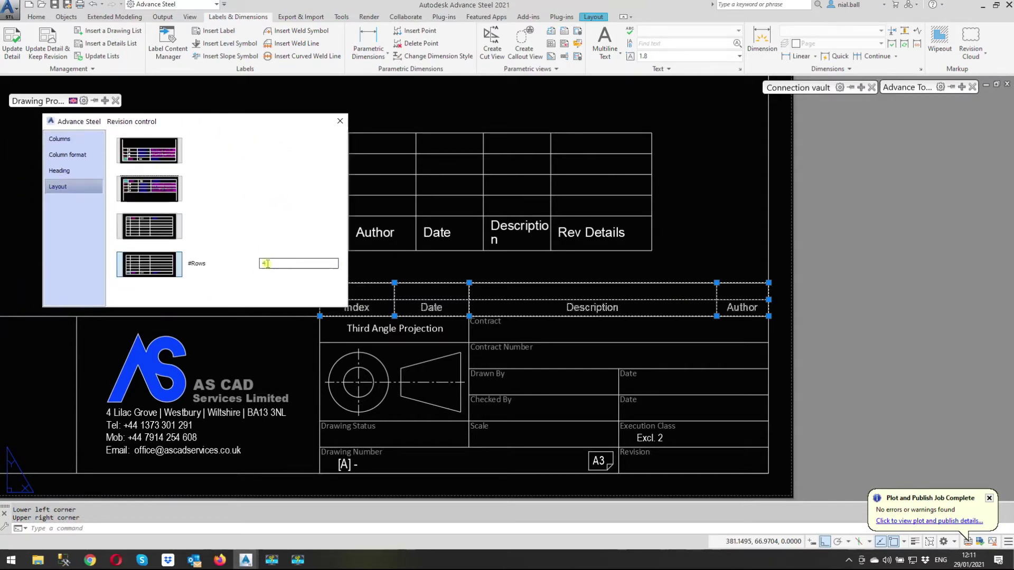
type("1")
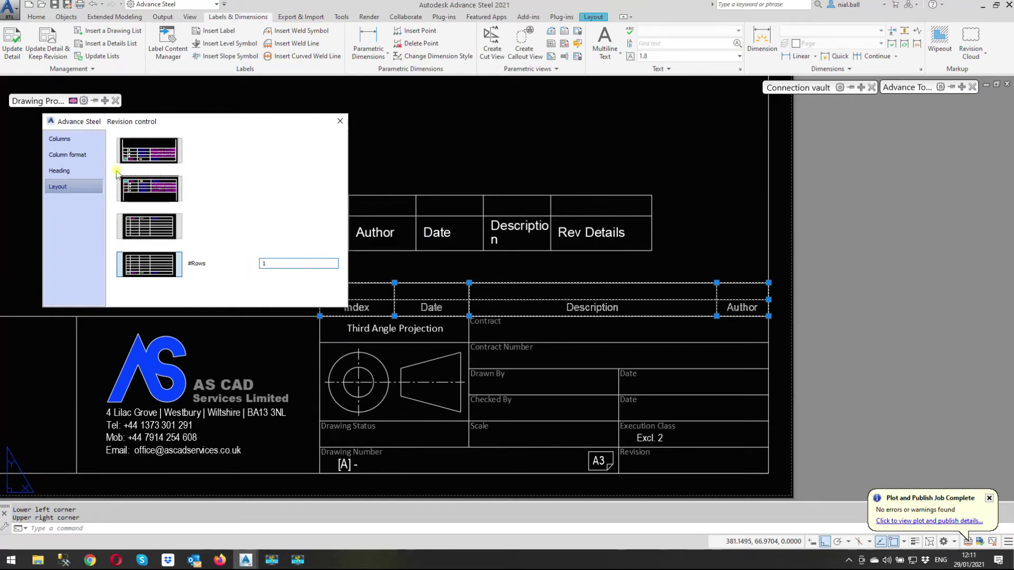
Set column text font size 2 for Revision, Author, Date, Description and Rev Details.
left_click(59, 139)
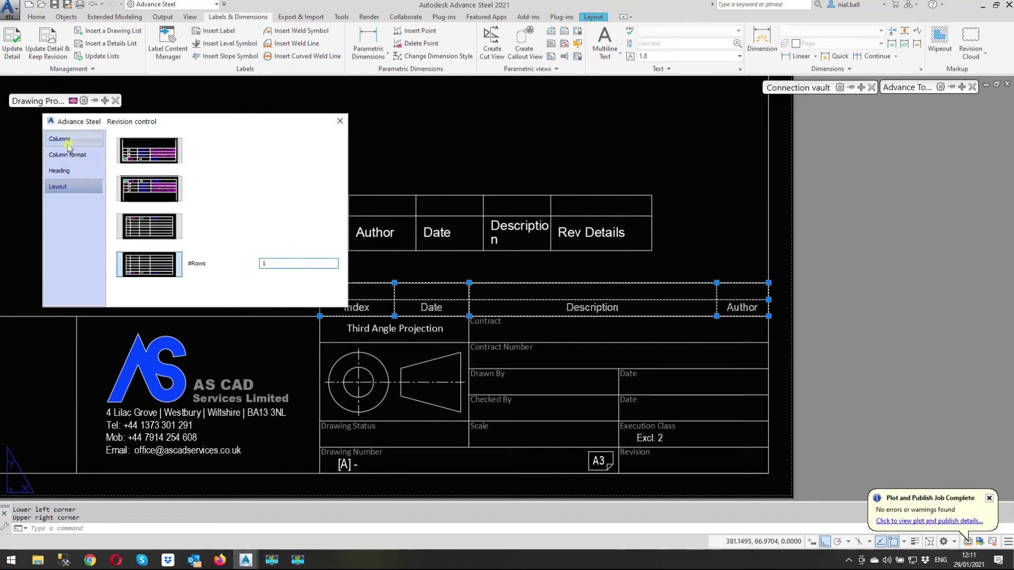
left_click(96, 154)
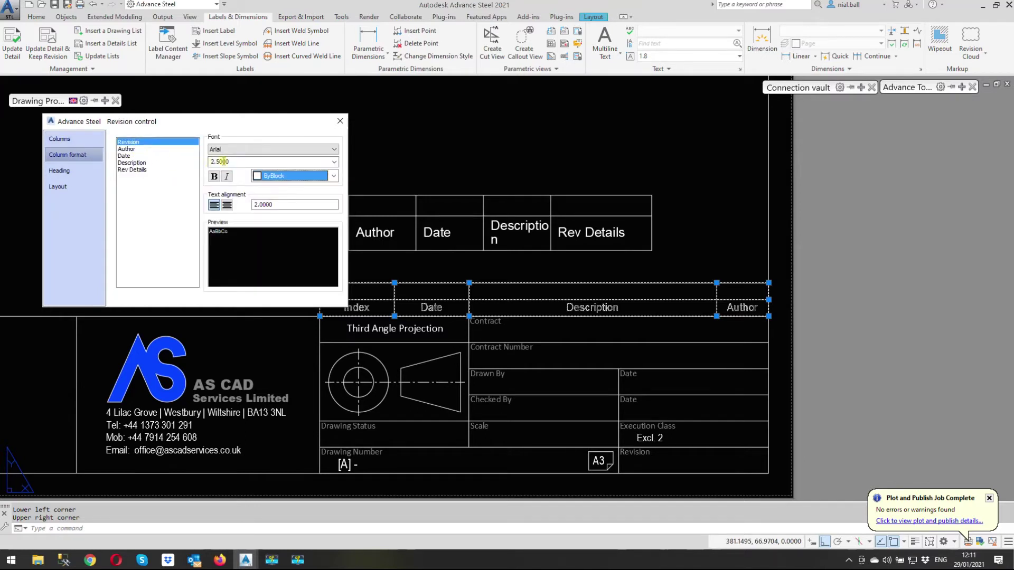
double_click(223, 161)
type("2")
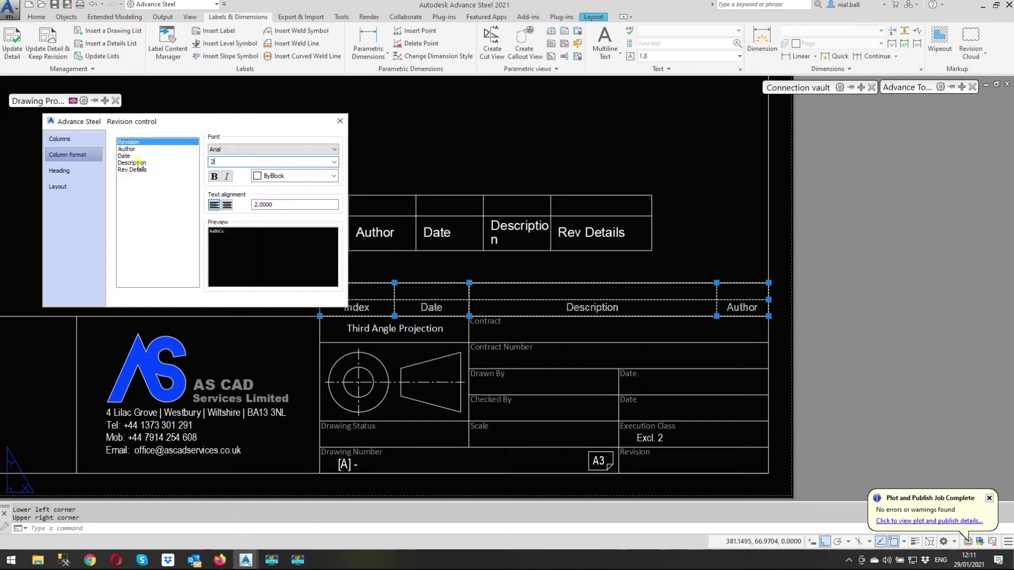
left_click(133, 150)
type("2")
left_click(138, 156)
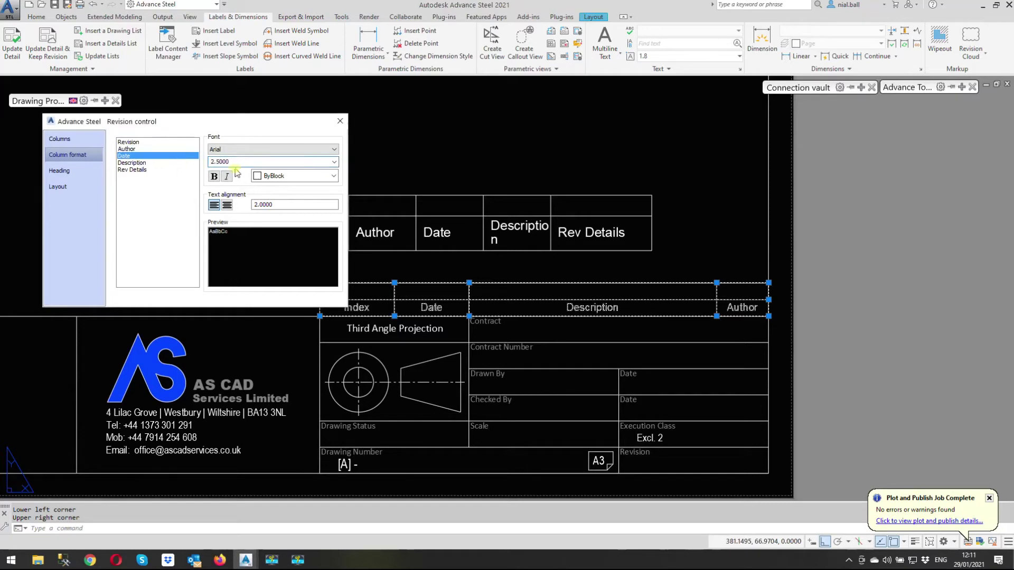
left_click(140, 163)
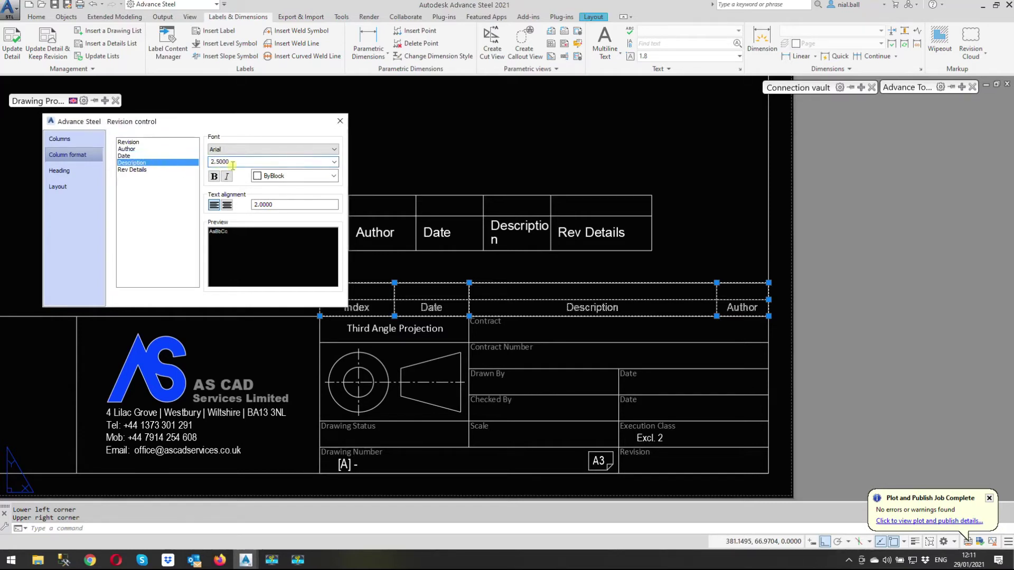
left_click(187, 169)
type("2")
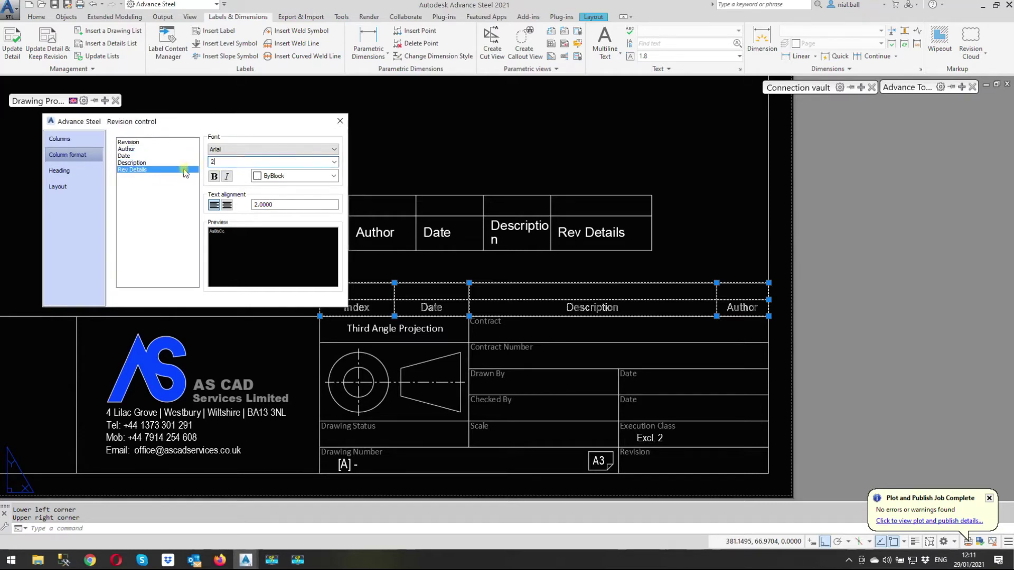
left_click(144, 164)
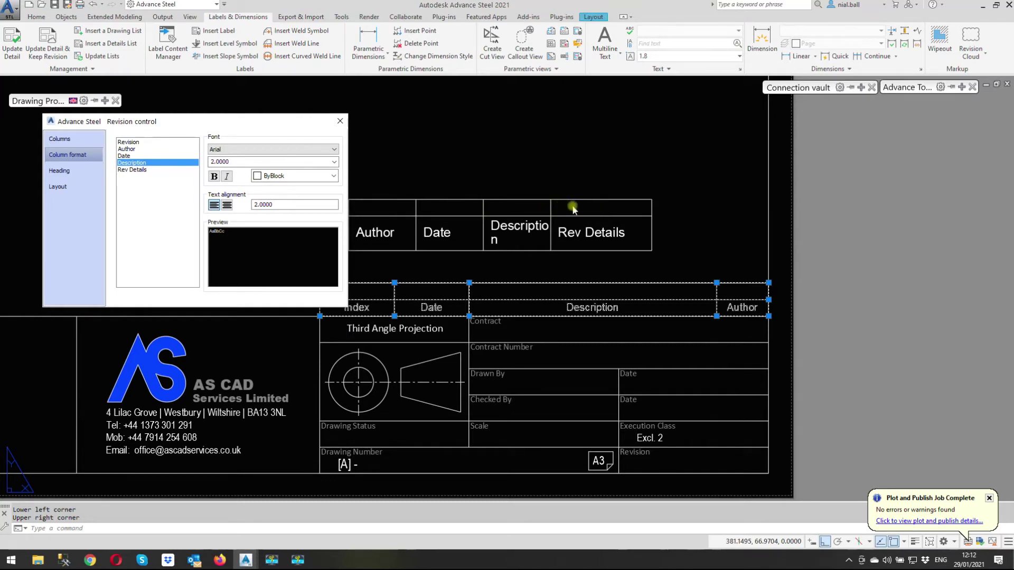
Set heading font size 2 for the Revision, Date and Description headings.
left_click(61, 170)
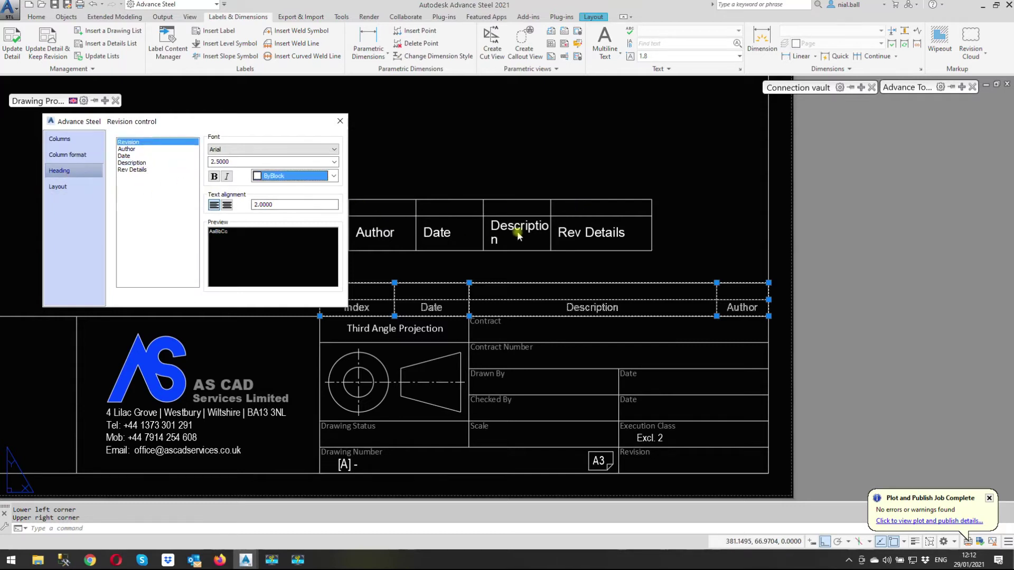
left_click(272, 161)
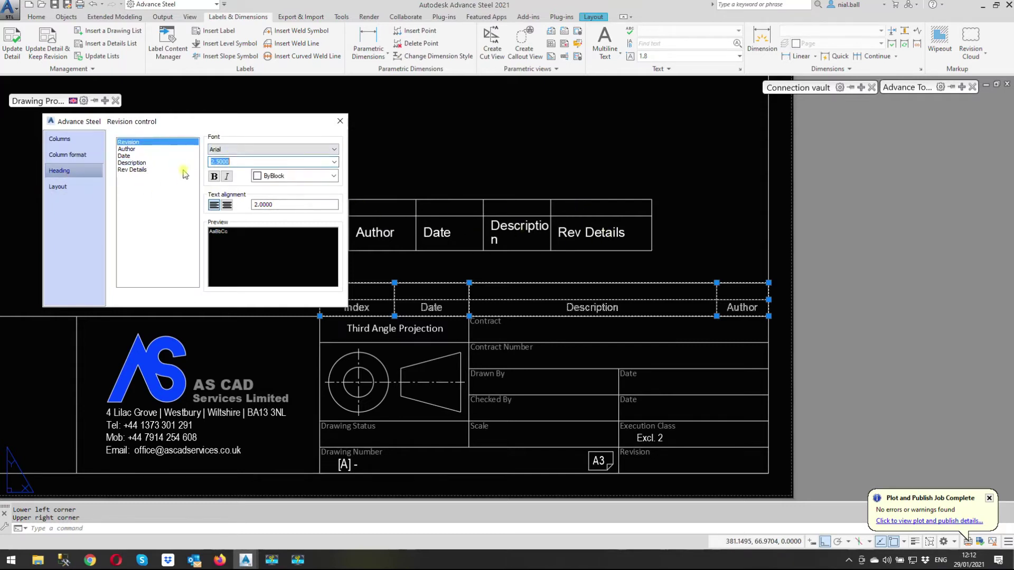
type("2")
left_click(124, 155)
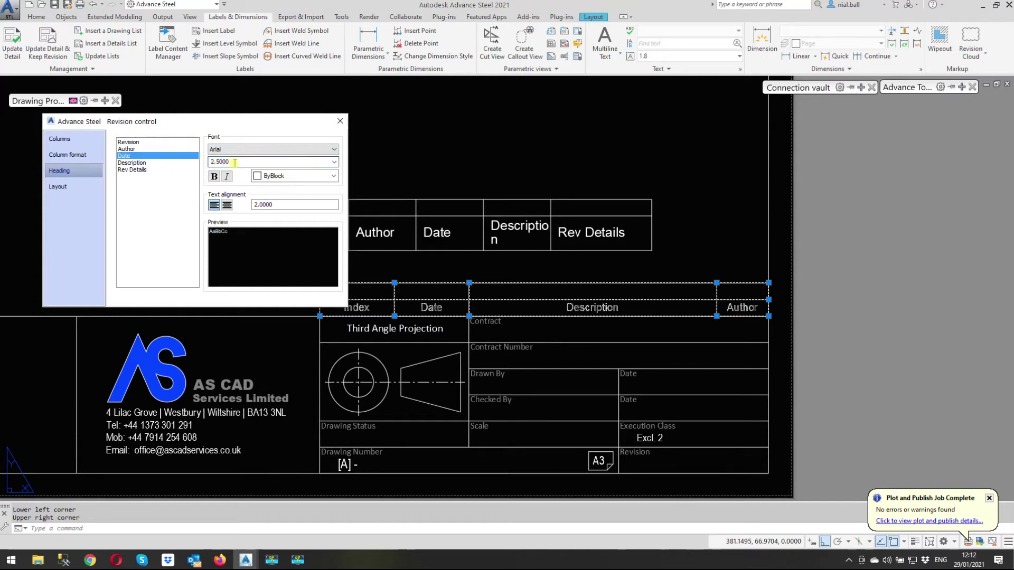
left_click(264, 162)
type("2")
left_click(131, 162)
left_click(230, 162)
type("2")
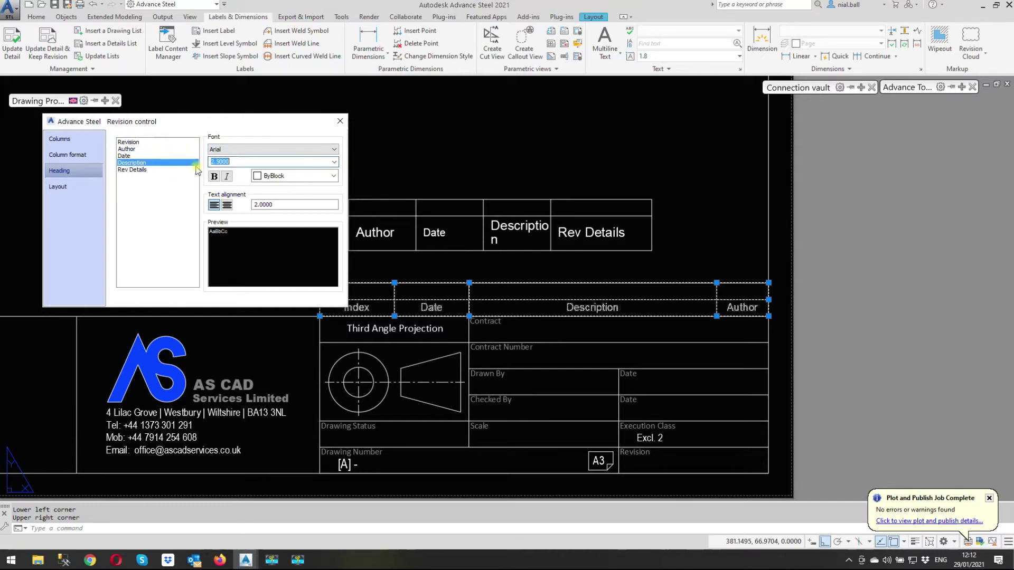
Set heading font size 2 for the Author and Rev Details headings, then return to the Columns page.
left_click(126, 149)
left_click(224, 162)
type("2")
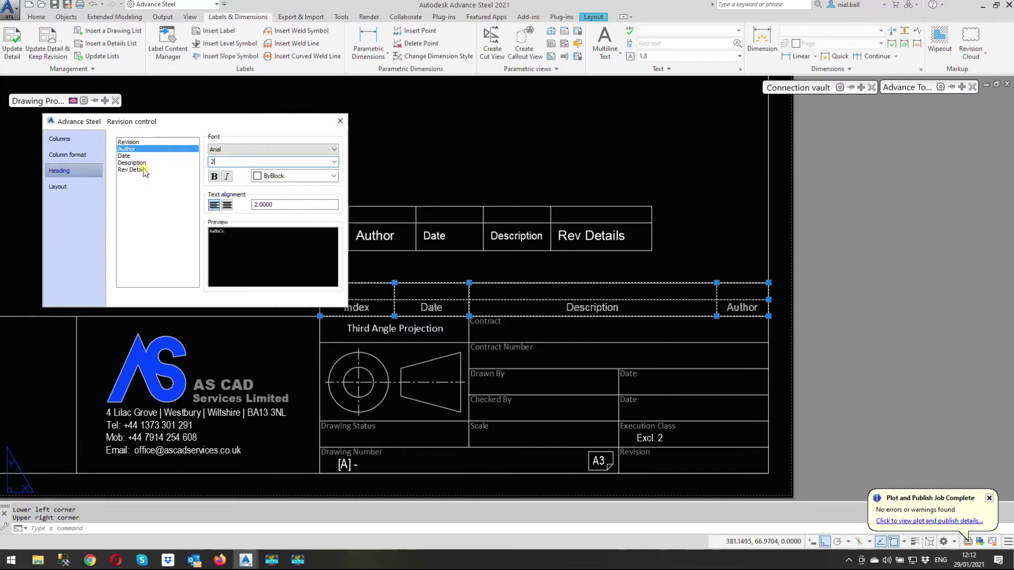
left_click(132, 169)
left_click(227, 162)
type("2")
mouse_move(238, 129)
left_mouse_down()
mouse_move(364, 134)
mouse_move(416, 297)
mouse_move(449, 290)
left_mouse_up()
left_click(361, 324)
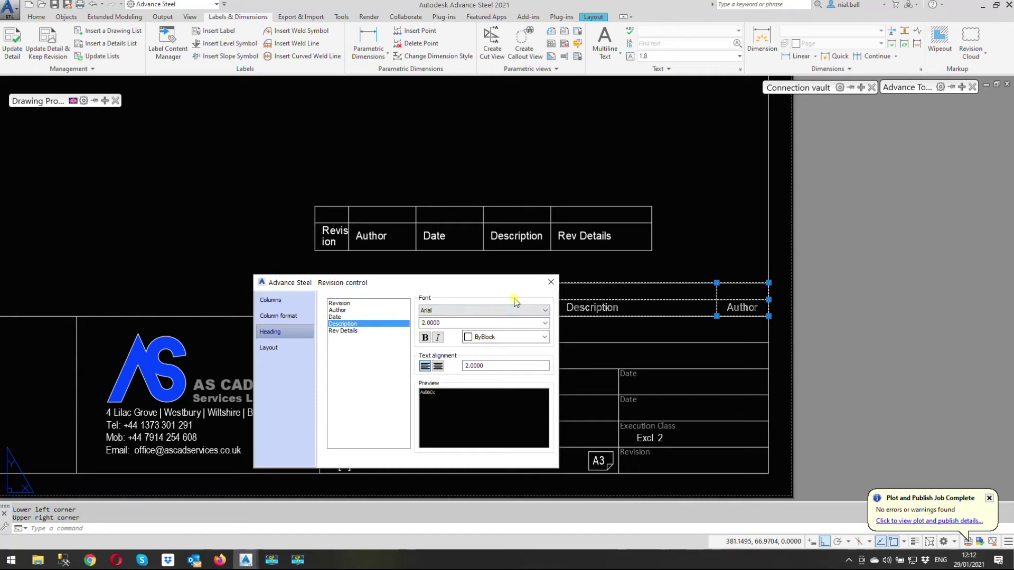
left_click_drag(379, 290, 464, 351)
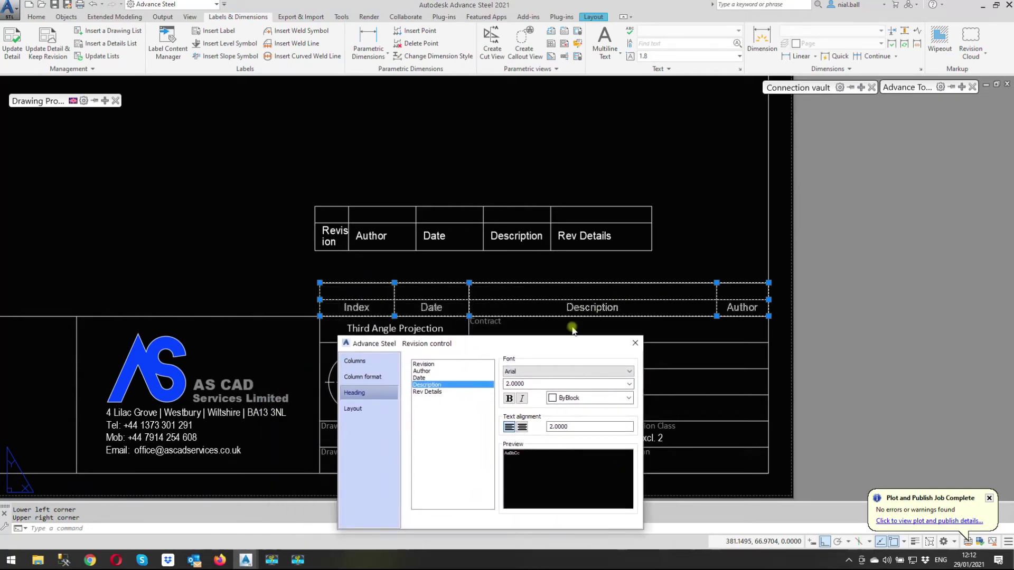
left_click(370, 361)
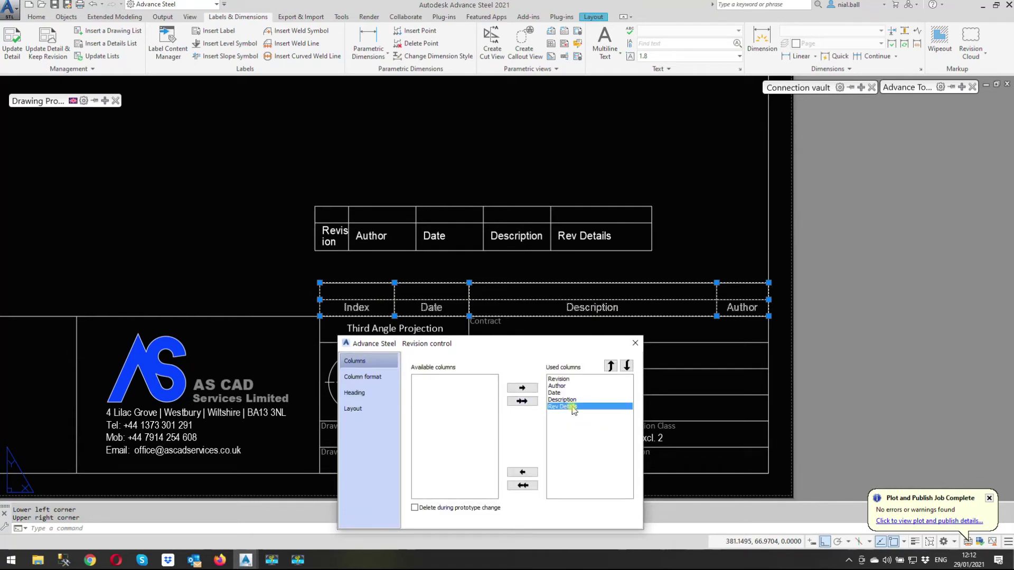
Remove the Rev Details column and move Date and Description above Author in the table columns.
left_click(530, 474)
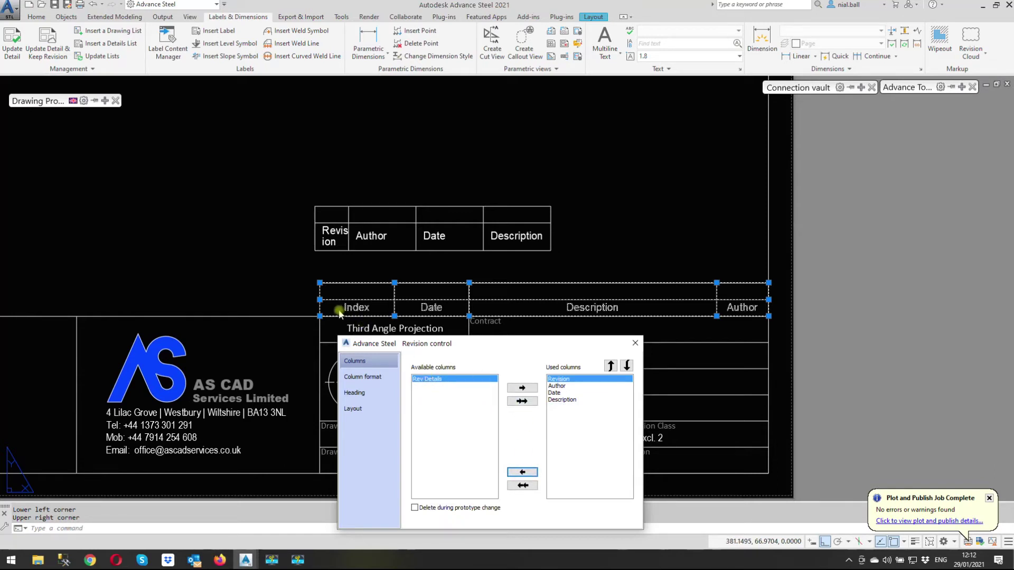
left_click(560, 392)
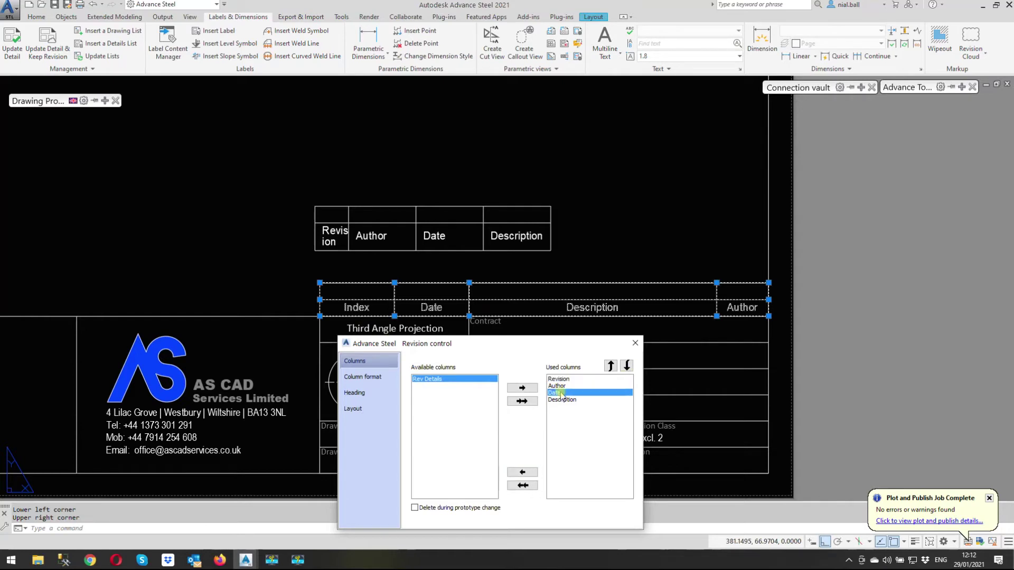
left_click(611, 366)
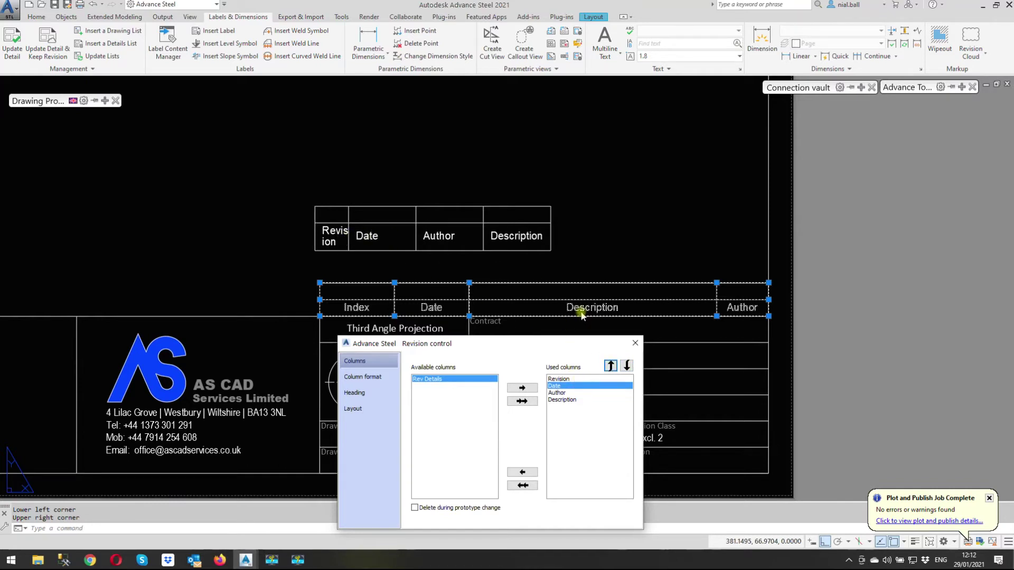
left_click(565, 400)
left_click(612, 367)
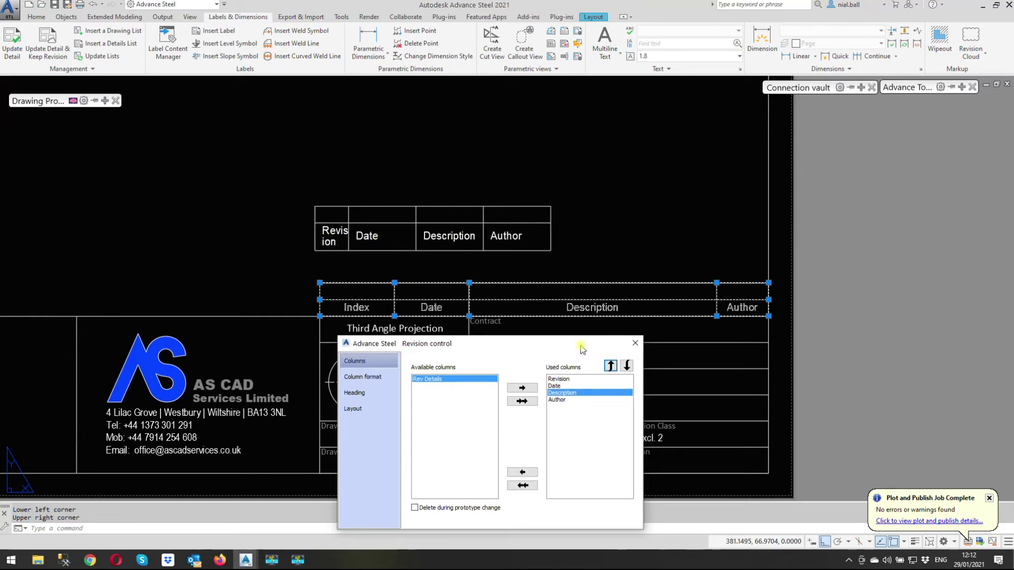
Move the revision table by its bottom-left endpoint onto the title block's header corner.
left_click(634, 343)
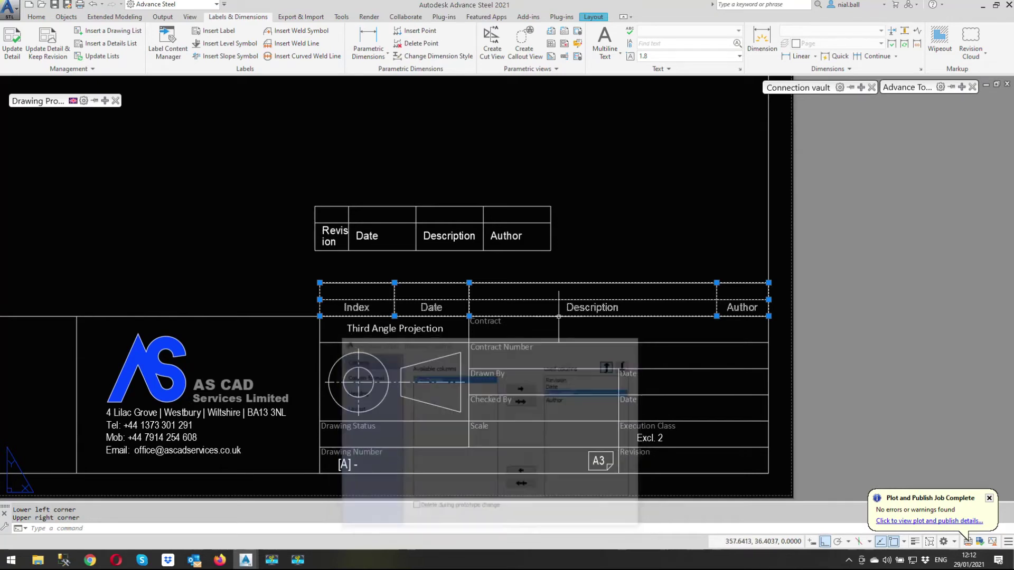
left_click_drag(601, 201, 312, 277)
right_click(597, 221)
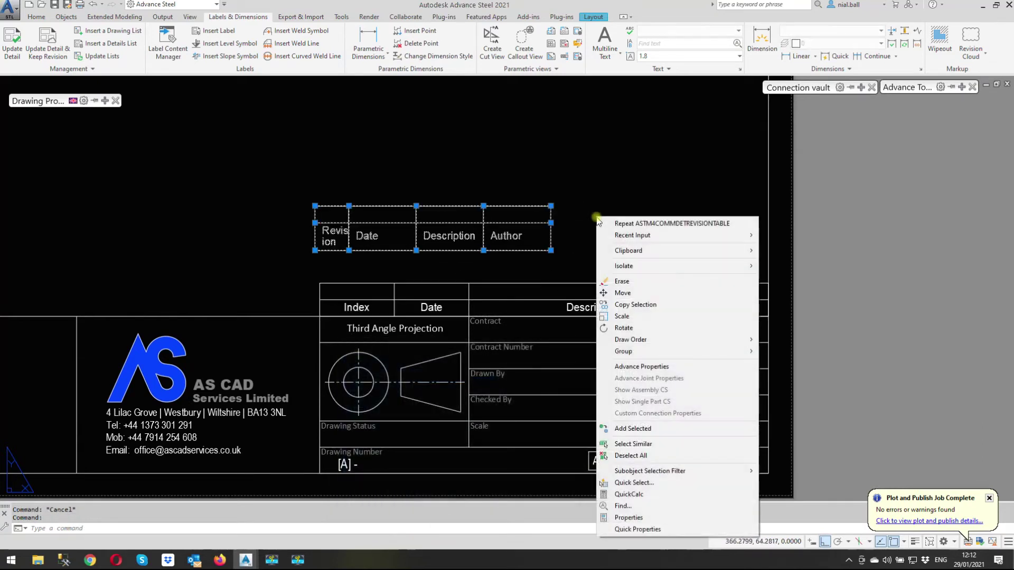
left_click(623, 292)
right_click(618, 241, "shift")
left_click(649, 313)
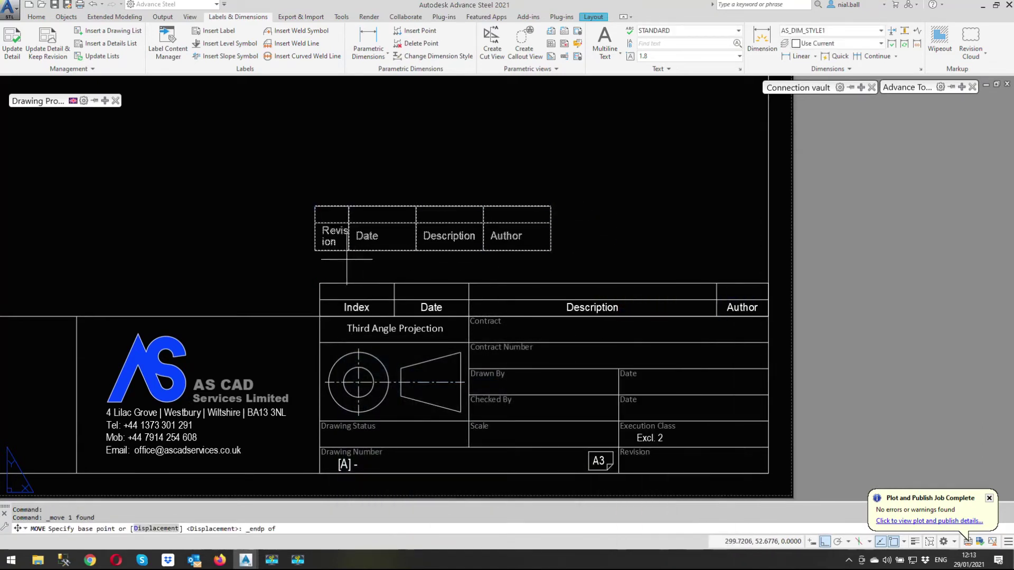
left_click(315, 250)
right_click(329, 249, "shift")
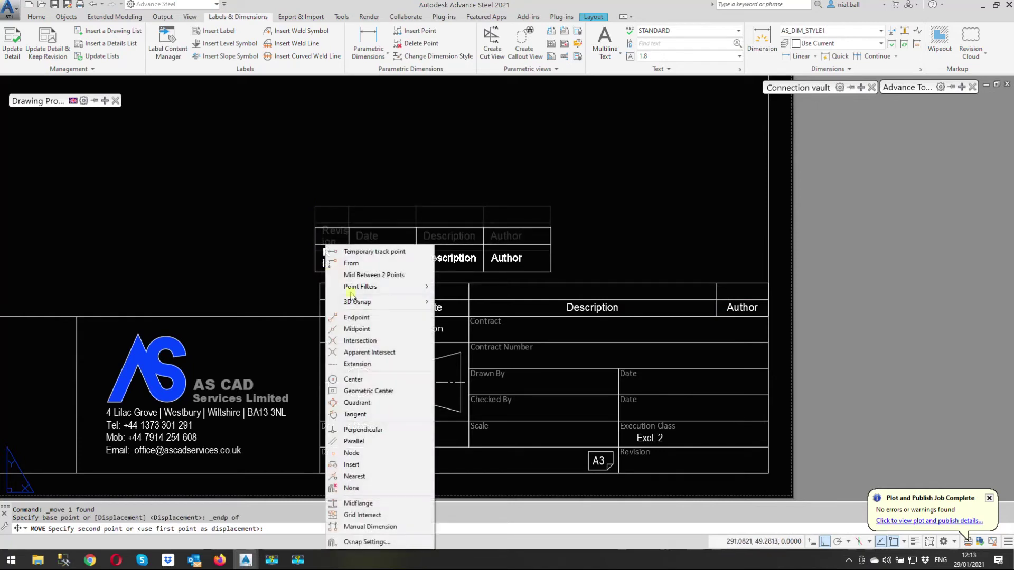
left_click(350, 317)
left_click(320, 285)
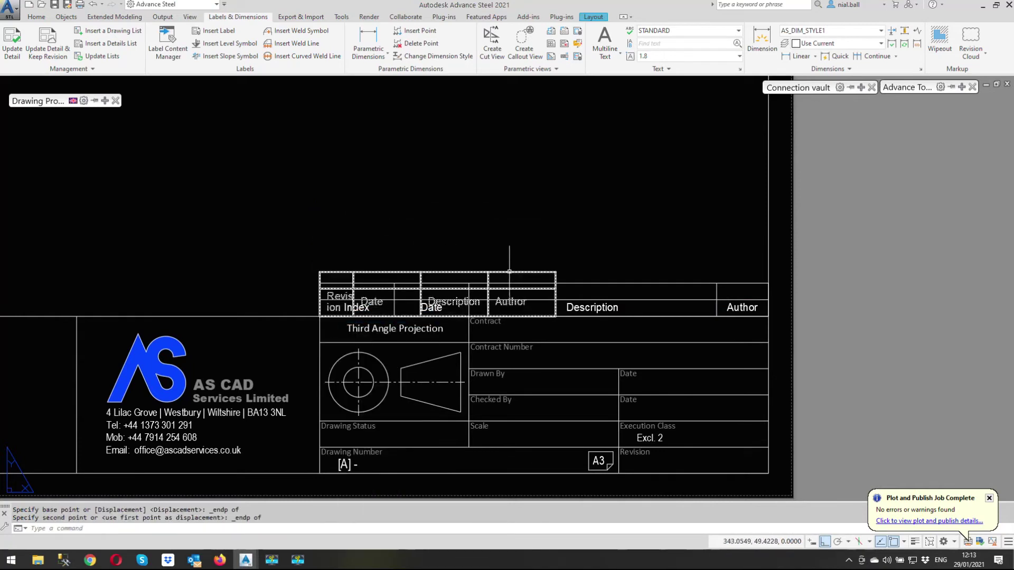
Stretch the table to the title block's right edge and align the Author, Description and Date dividers with the columns below.
left_click(379, 296)
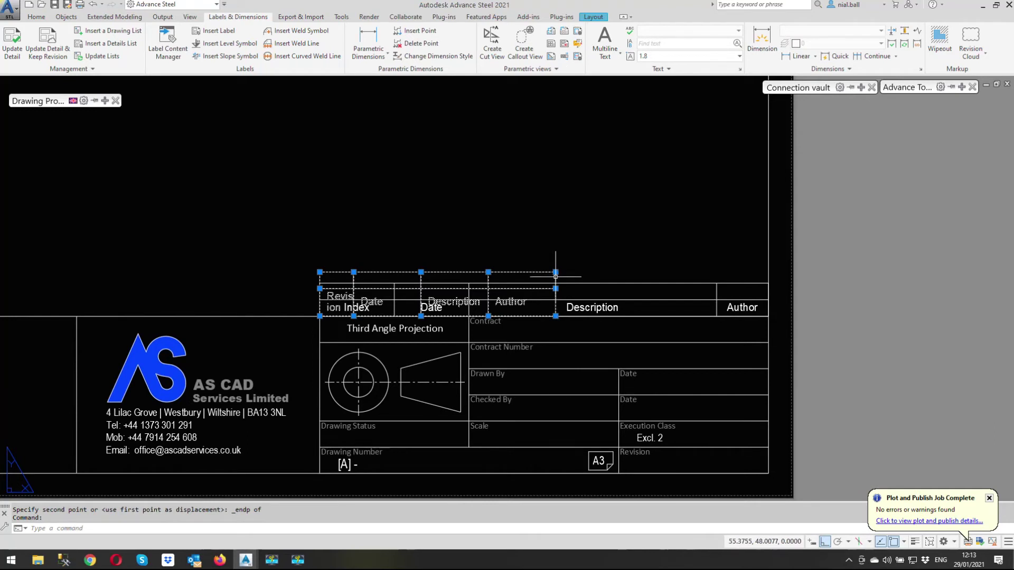
left_click(555, 315)
right_click(650, 250, "shift")
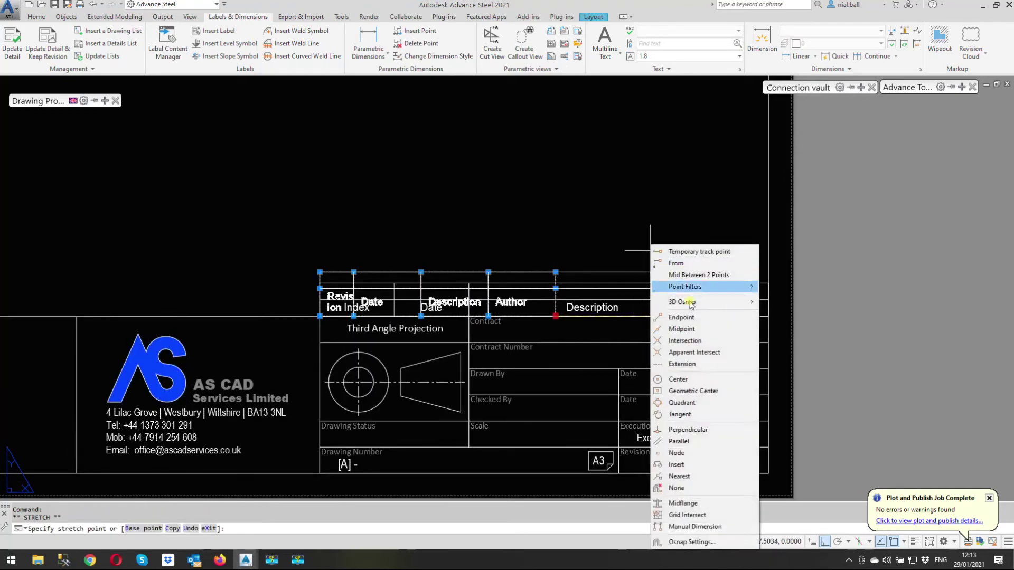
left_click(681, 317)
left_click(769, 315)
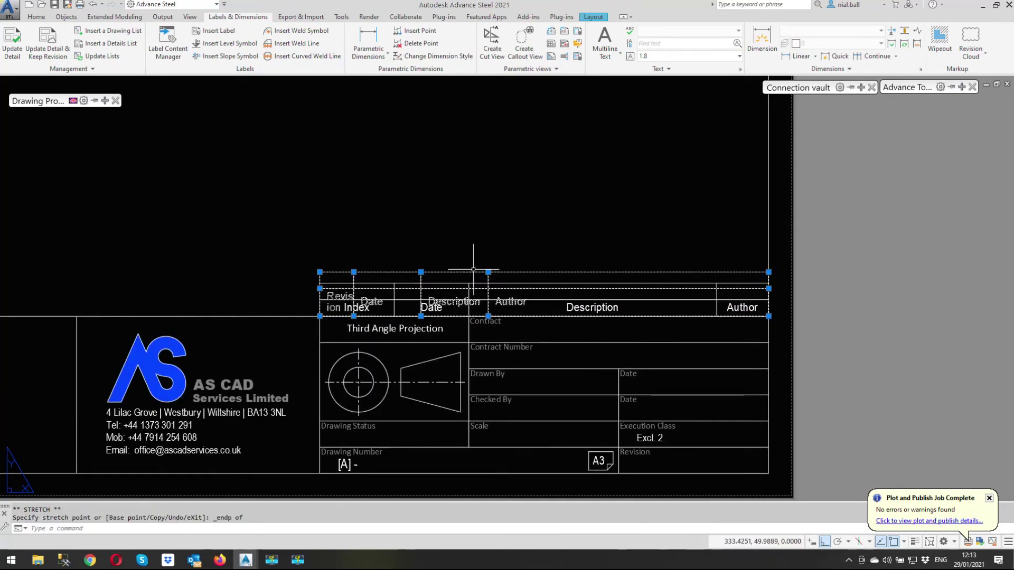
left_click(716, 246)
left_click_drag(420, 272, 469, 272)
left_click(469, 272)
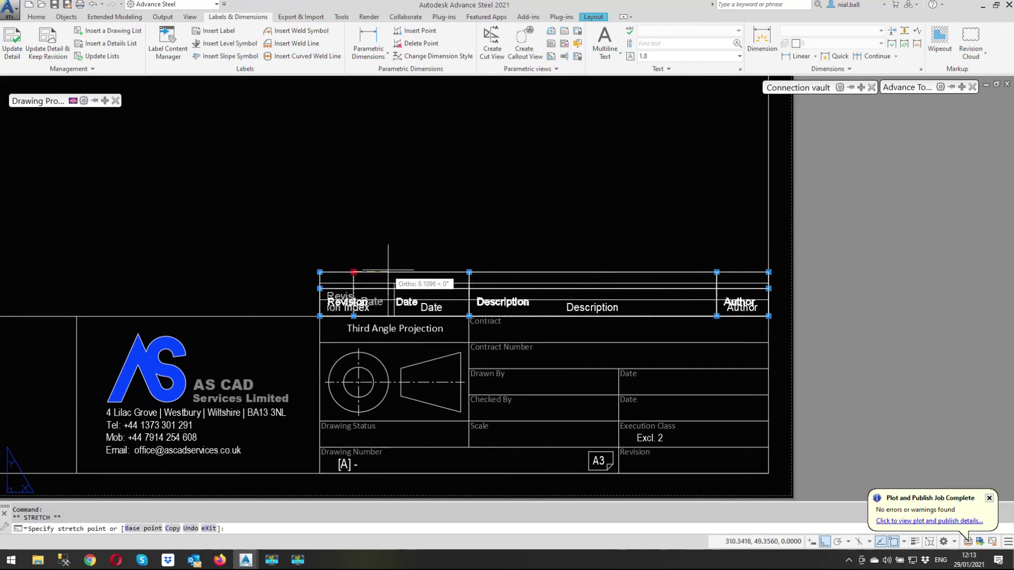
left_click(394, 272)
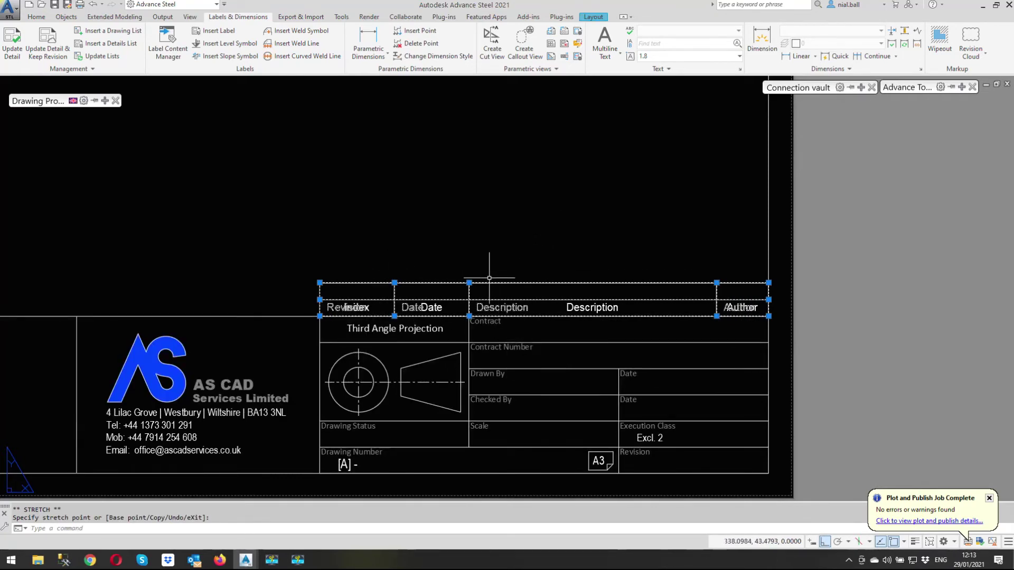
right_click(474, 224)
Delete the old Index/Date/Description/Author header table from the title block.
left_click(501, 303)
left_click(506, 250)
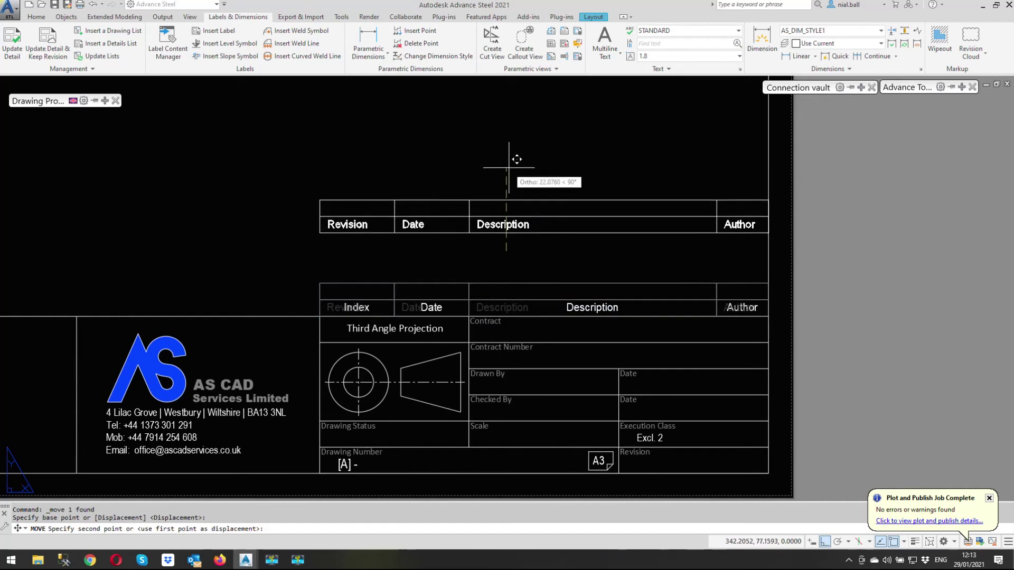
left_click(517, 163)
left_click(437, 285)
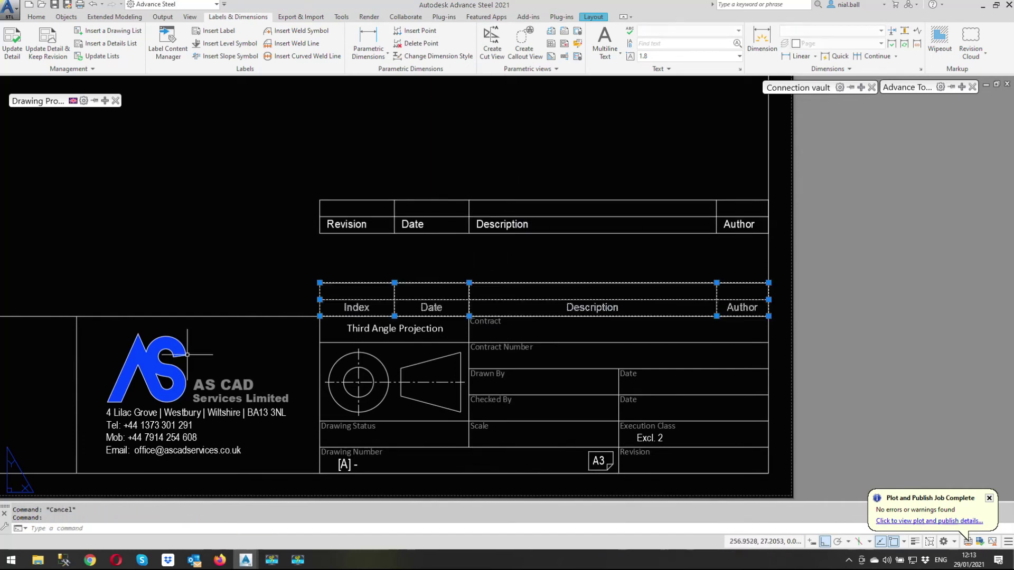
key("Delete")
Move the revision table by its lower-left endpoint to the title block's top-right corner.
left_click_drag(396, 181, 295, 290)
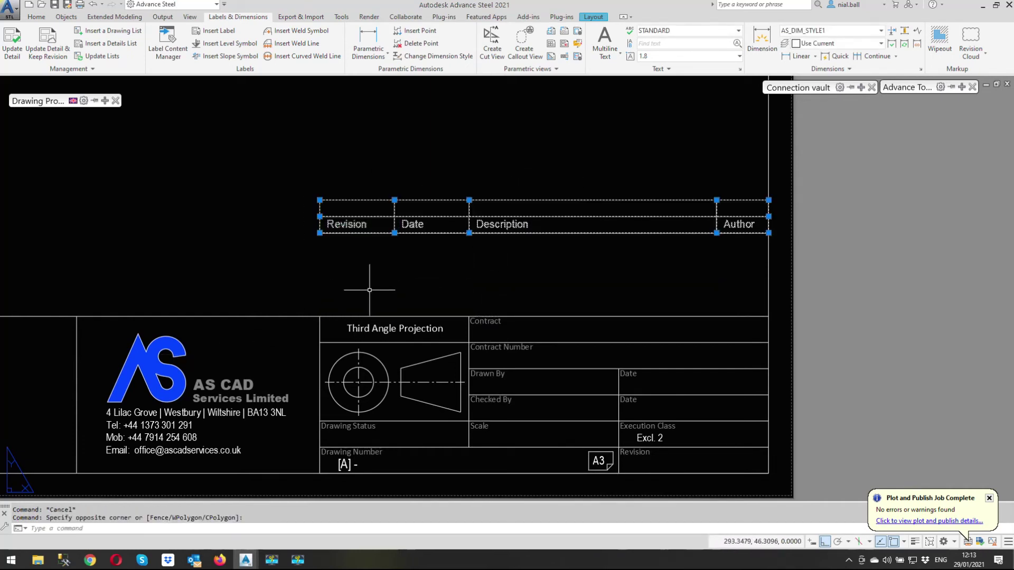
right_click(417, 298)
left_click(435, 305)
right_click(341, 261, "shift")
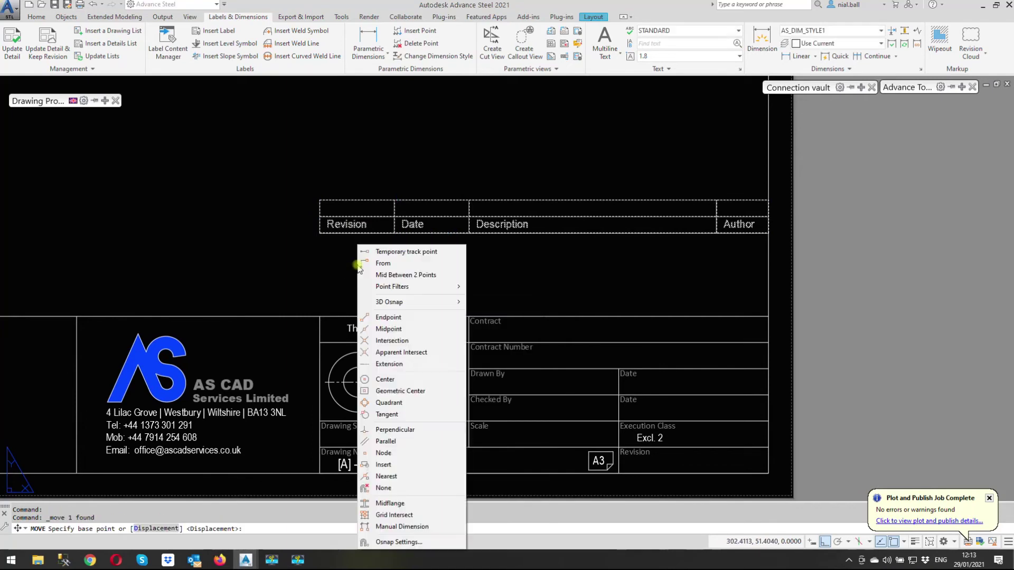
left_click(386, 317)
left_click(320, 232)
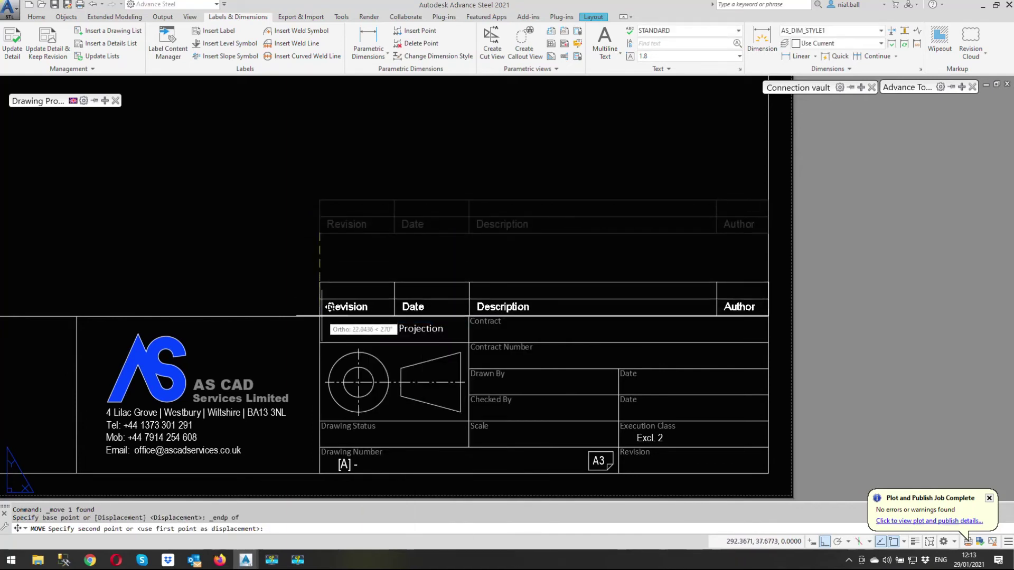
right_click(319, 285, "shift")
left_click(345, 316)
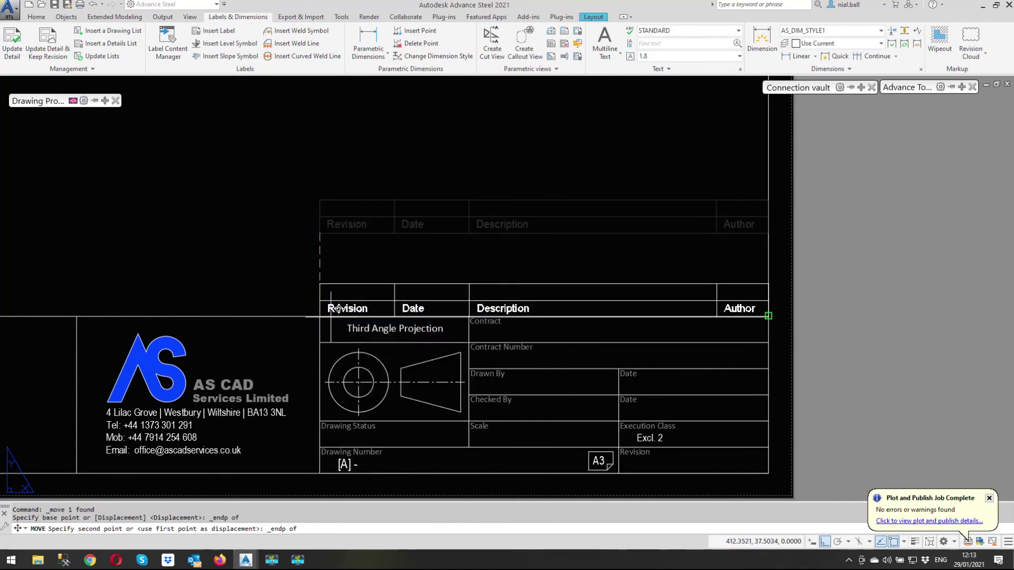
left_click(768, 316)
Move the revision table again, seating its corner on the title block's top-left corner.
left_click(824, 316)
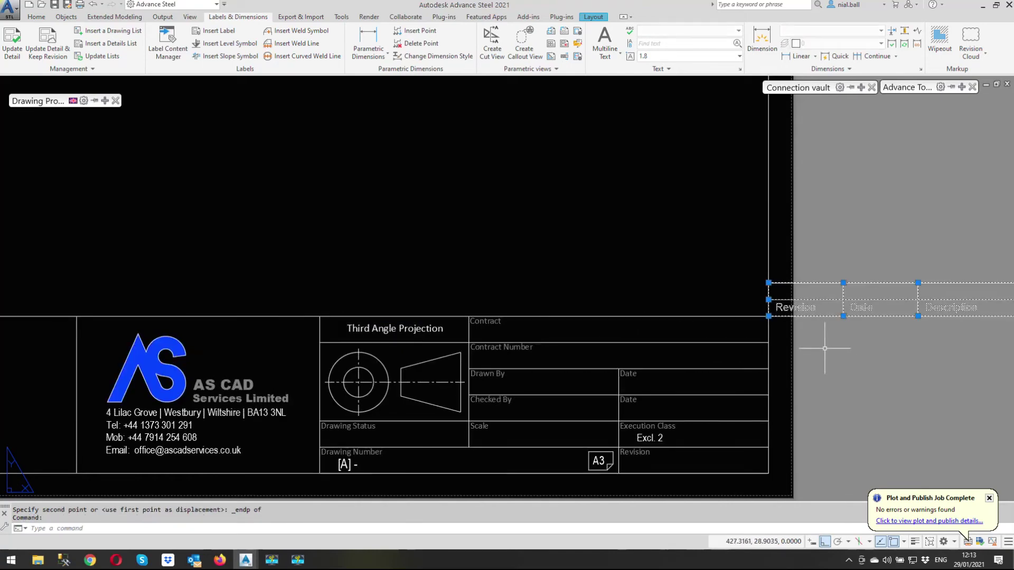
right_click(831, 359)
left_click(859, 111)
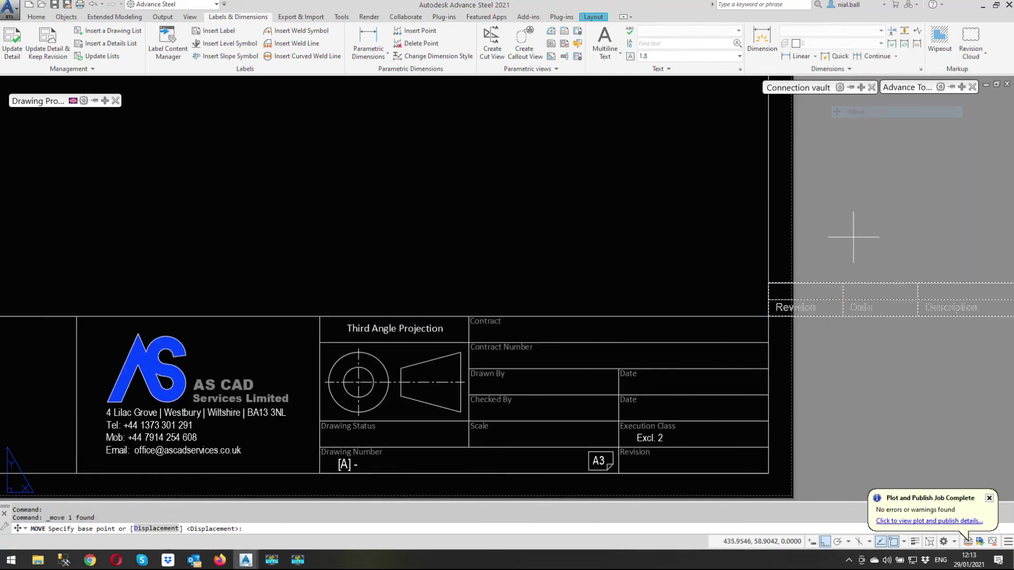
right_click(854, 238, "shift")
left_click(884, 310)
left_click(768, 317)
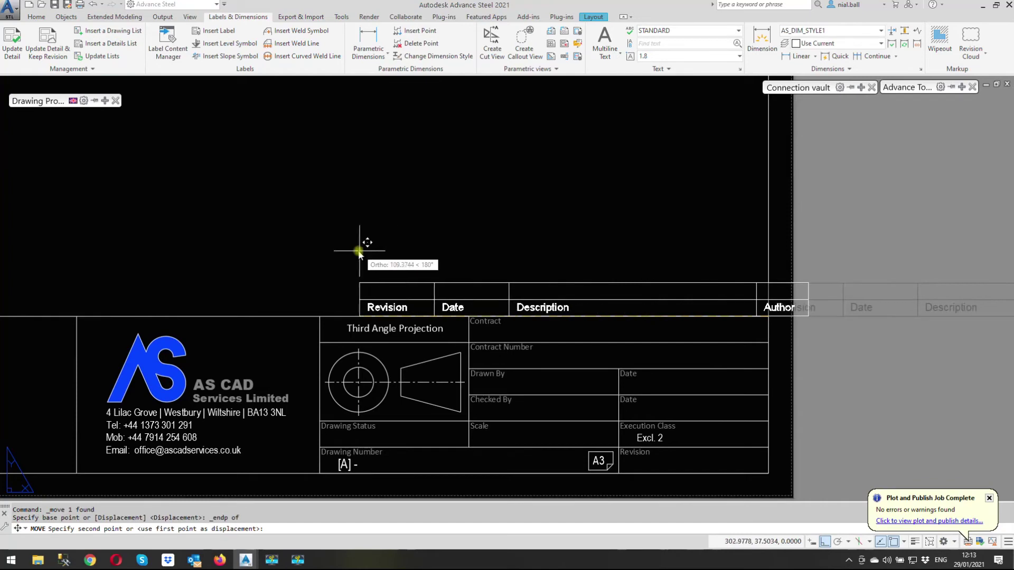
right_click(359, 317, "shift")
left_click(388, 316)
left_click(318, 318)
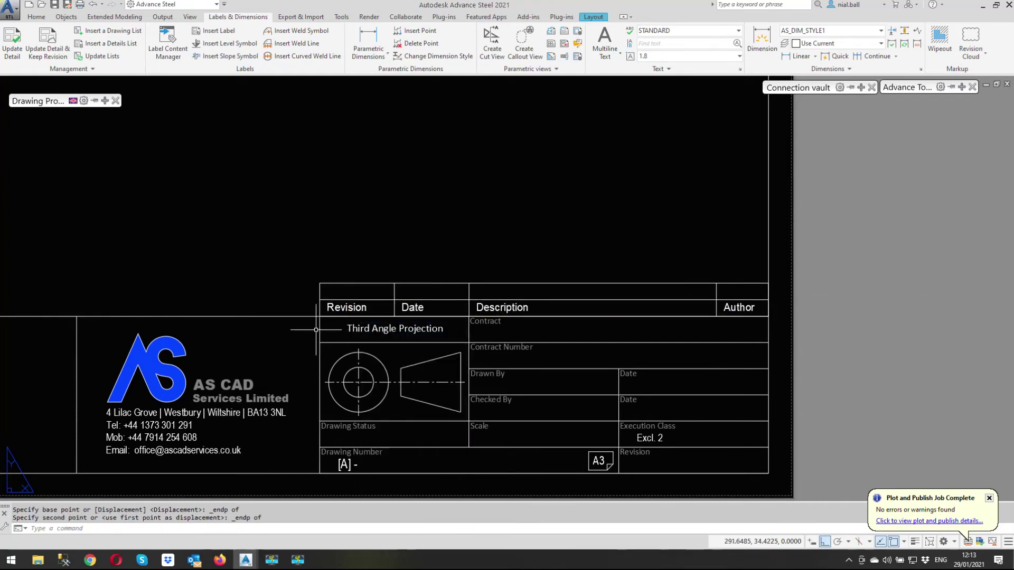
Select the revision table to check its fit on the title block, then deselect it.
scroll(778, 346, "up", 4)
key("Escape")
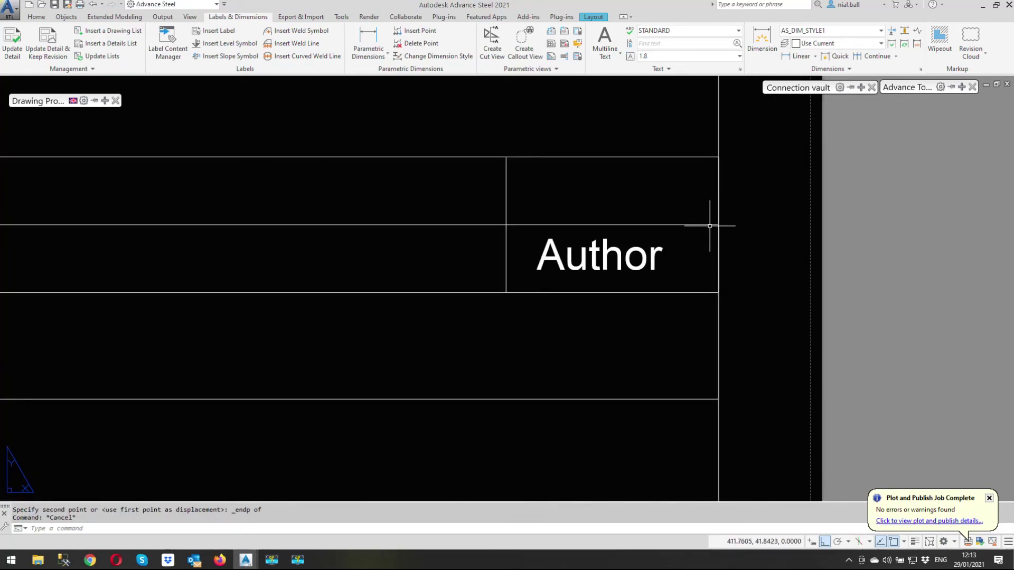
left_click(716, 223)
scroll(686, 272, "down", 4)
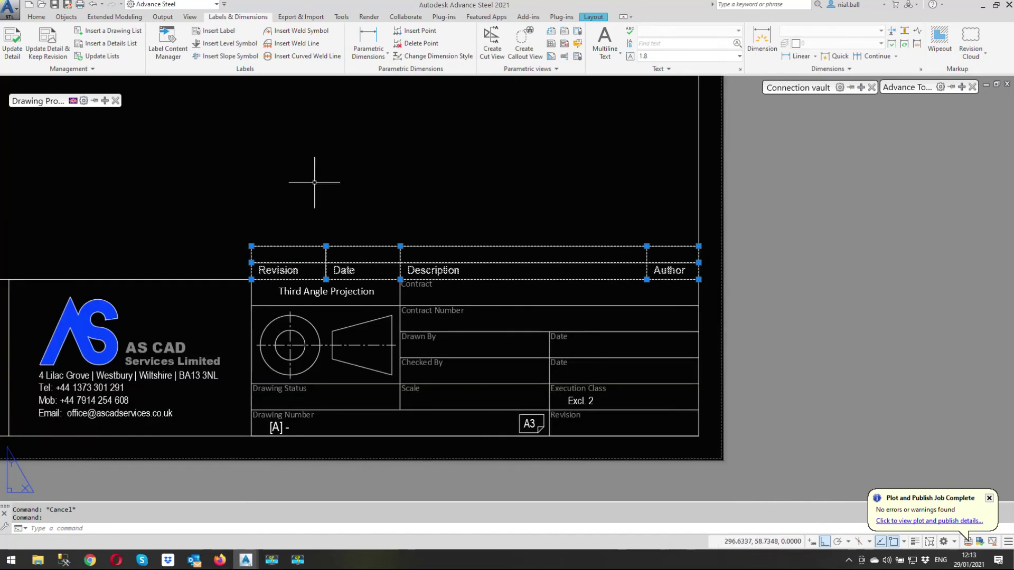
key("Escape")
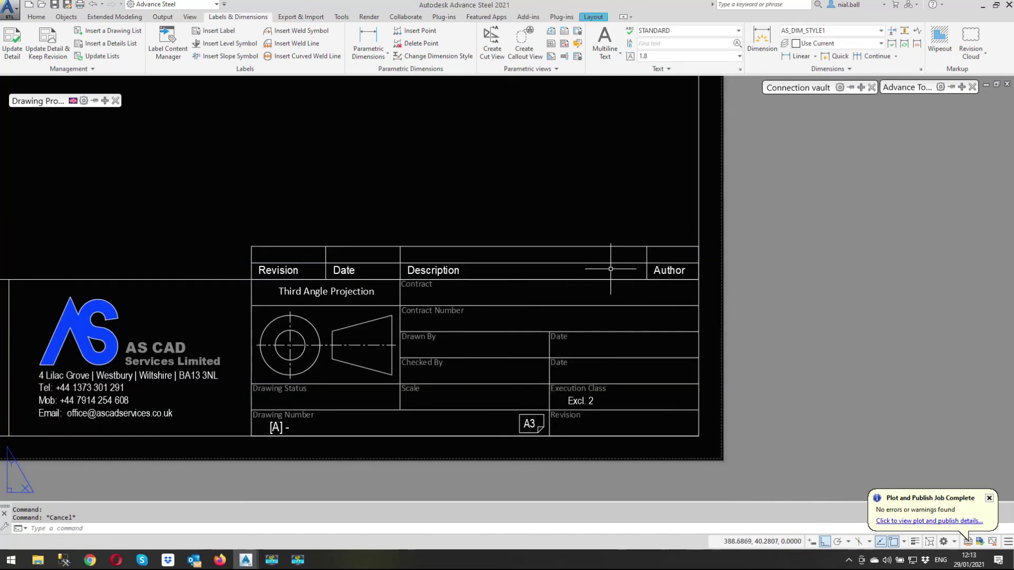
Select the top-left and top-right yellow tables on the A3 sheet and delete them.
scroll(610, 269, "down", 8)
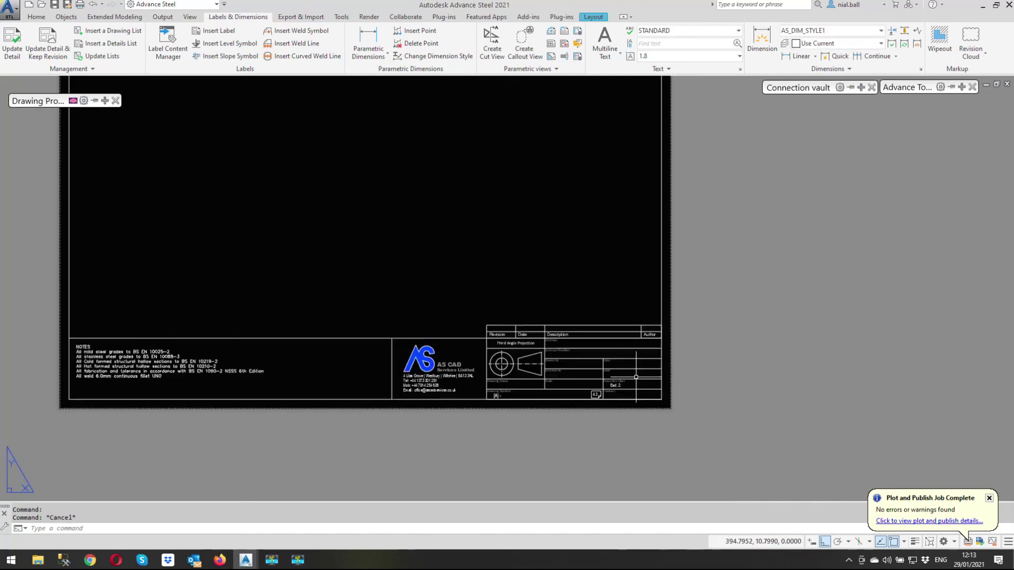
scroll(660, 236, "up", 5)
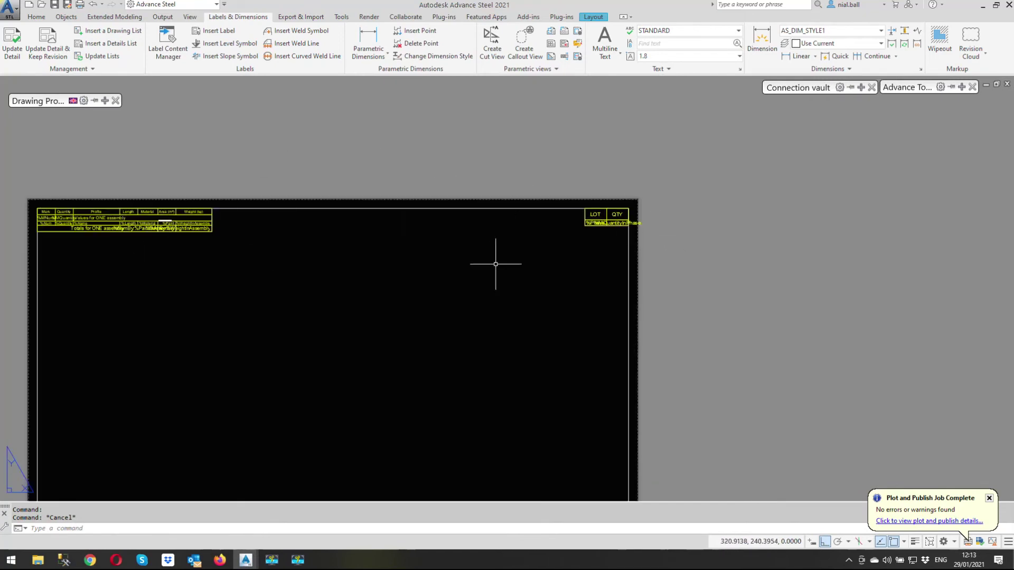
scroll(621, 247, "down", 5)
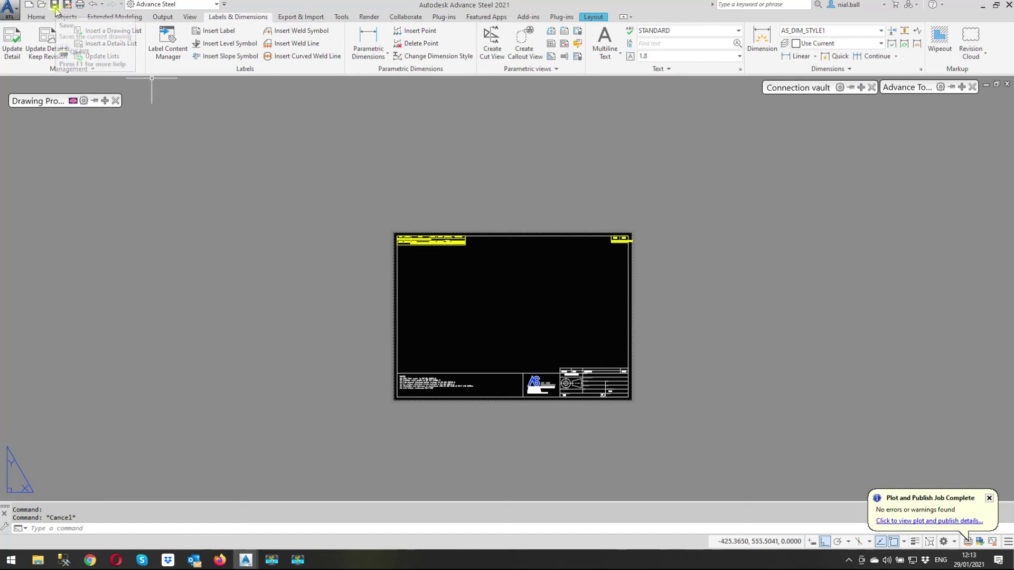
left_click(431, 234)
left_click(401, 226)
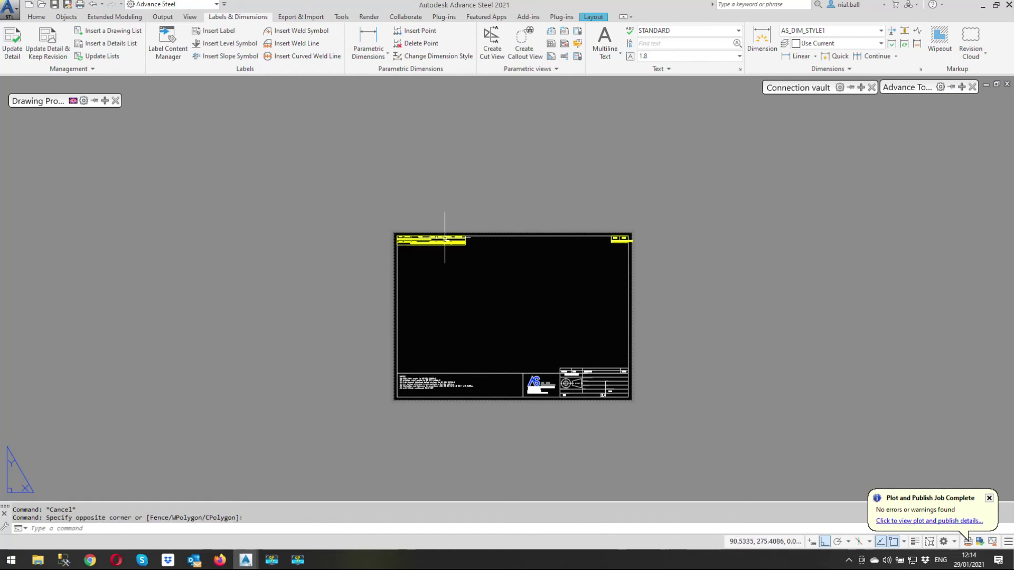
left_click(614, 237)
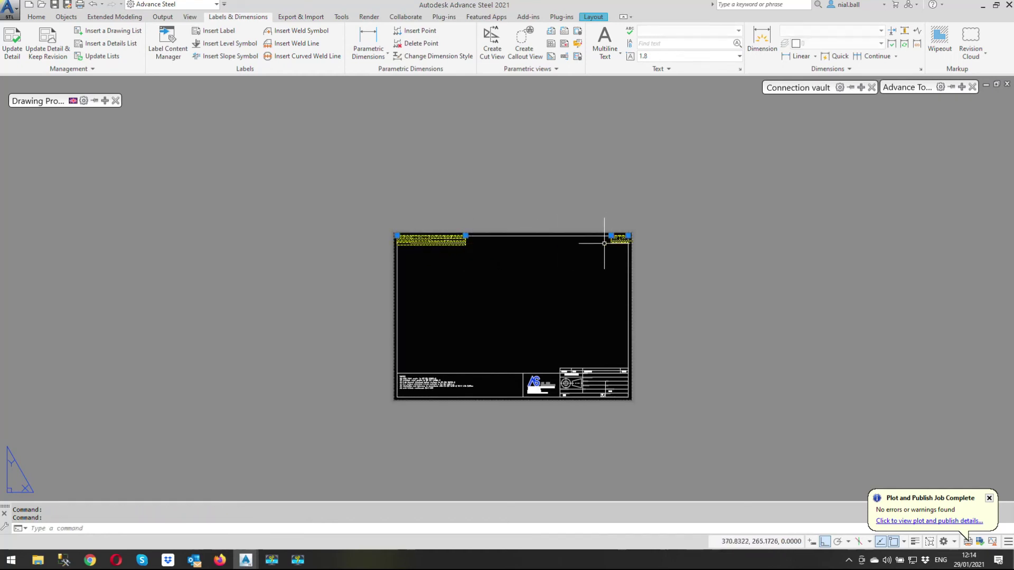
key("Delete")
Open Save As for UK-ASSEMBLY-A3-BOM.dwg in Prototypes, then cancel without saving.
left_click(68, 5)
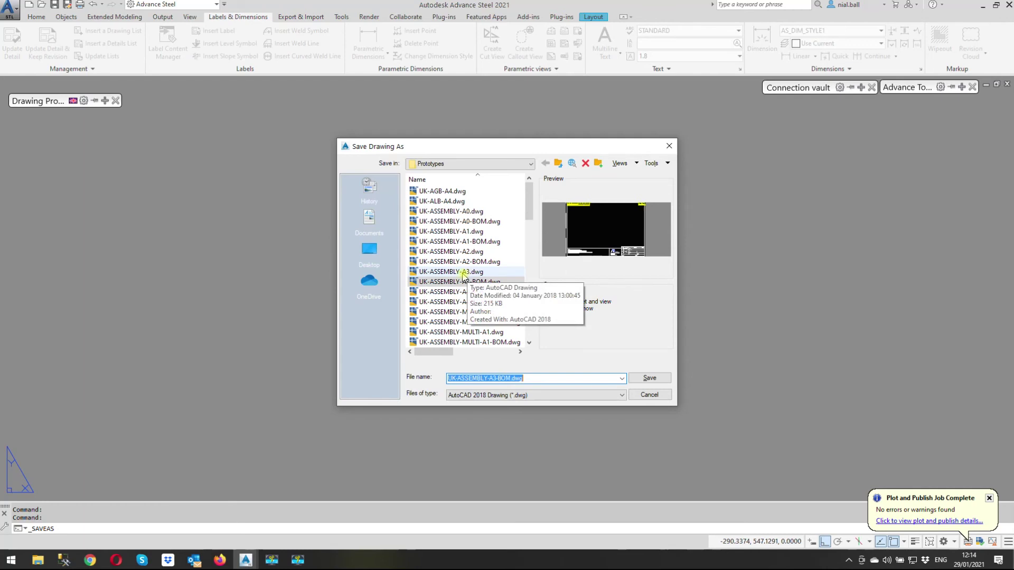
left_click(647, 394)
Copy the Revision table with base point, using its lower-left endpoint as the base.
scroll(254, 267, "down", 2)
scroll(357, 273, "up", 6)
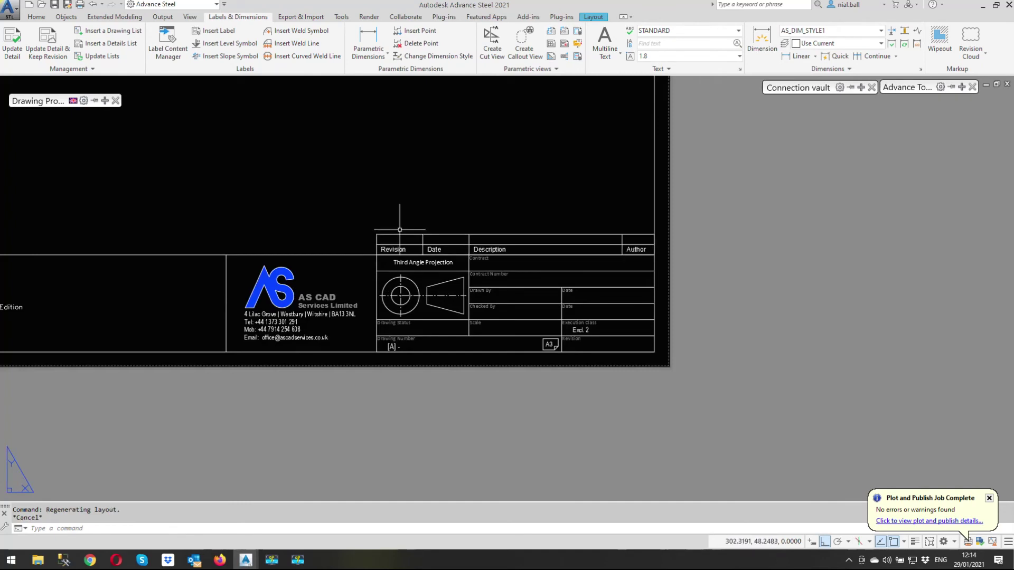
left_click(404, 221)
left_click(370, 247)
right_click(433, 168)
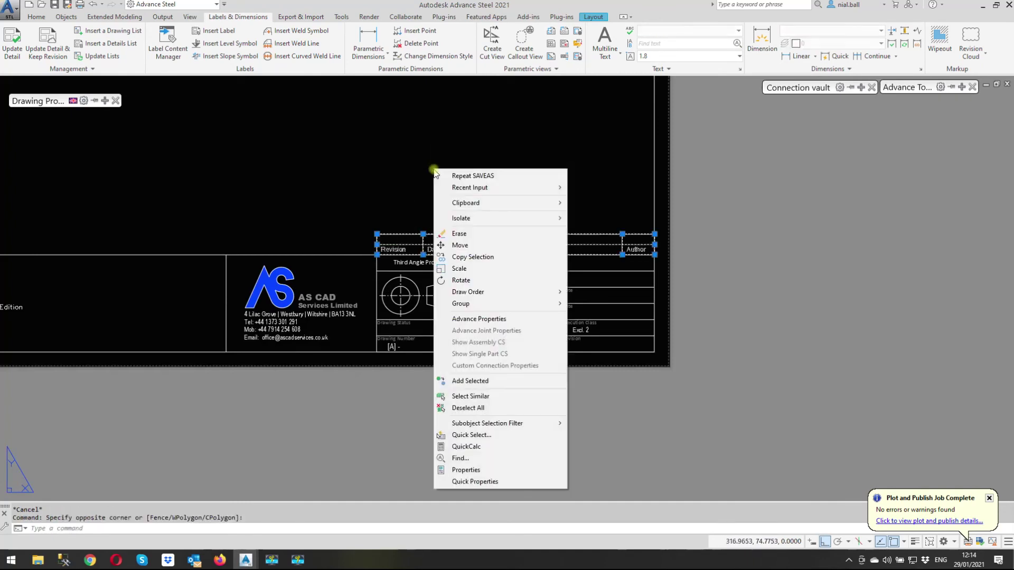
mouse_move(469, 203)
left_click(607, 227)
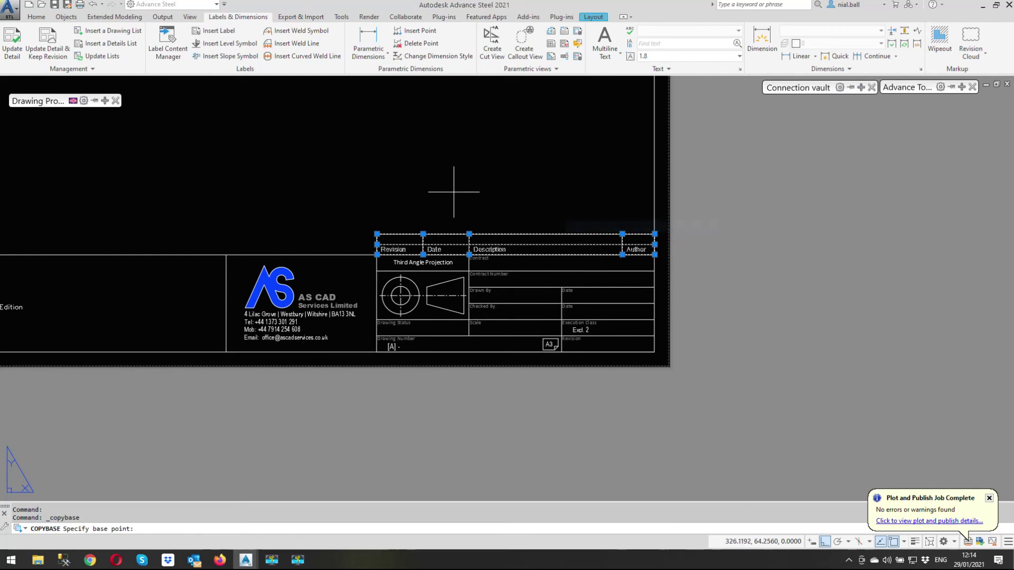
right_click(453, 191, "shift")
left_click(482, 264)
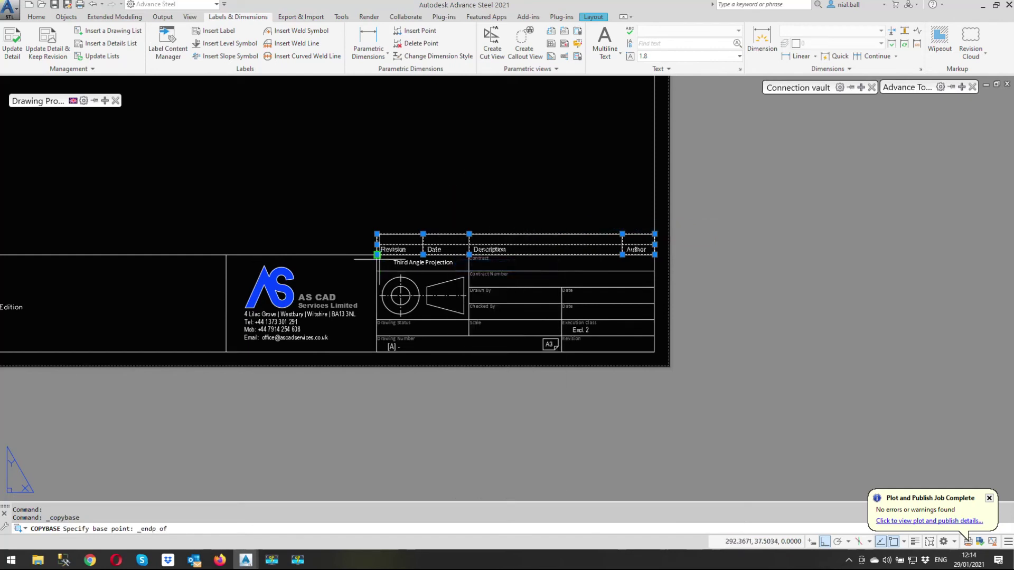
left_click(377, 256)
mouse_move(245, 558)
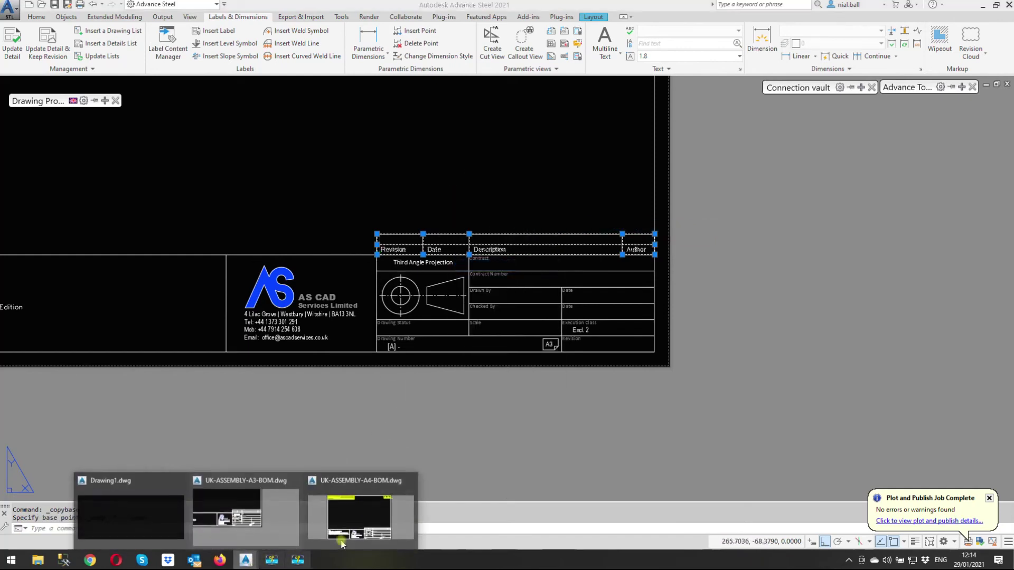
In UK-ASSEMBLY-A4-BOM, delete the old header row from the A4 title block.
left_click(359, 515)
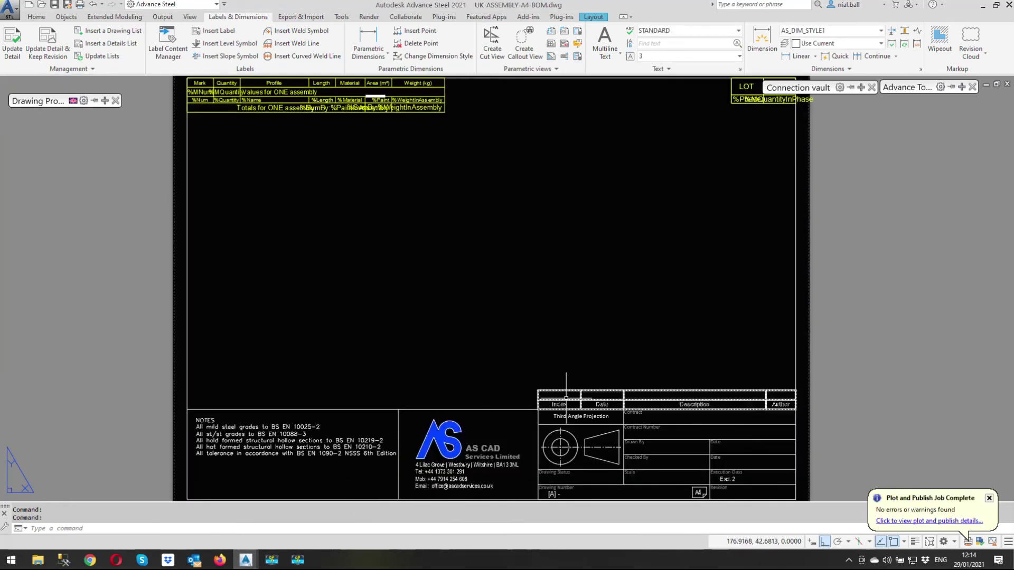
left_click(566, 397)
left_click(534, 321)
key("Delete")
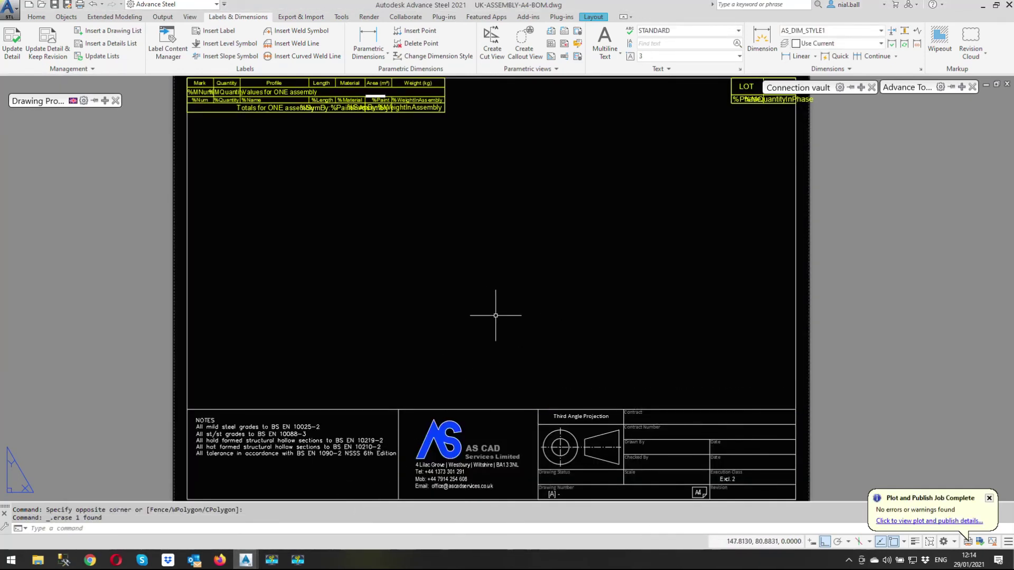
Paste the copied revision table beside the A4 sheet.
key("ctrl+v")
scroll(344, 312, "down", 1)
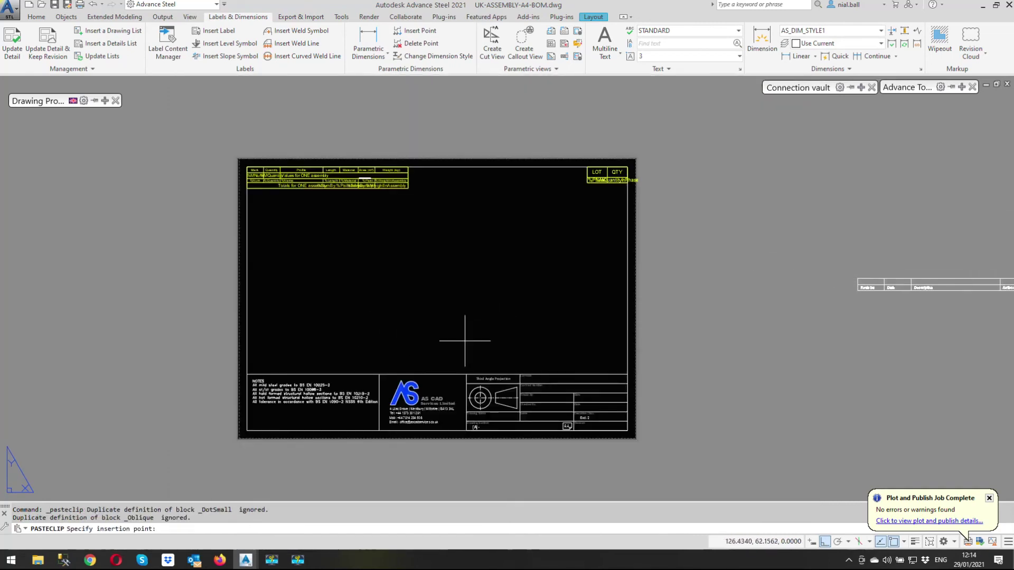
scroll(319, 319, "down", 3)
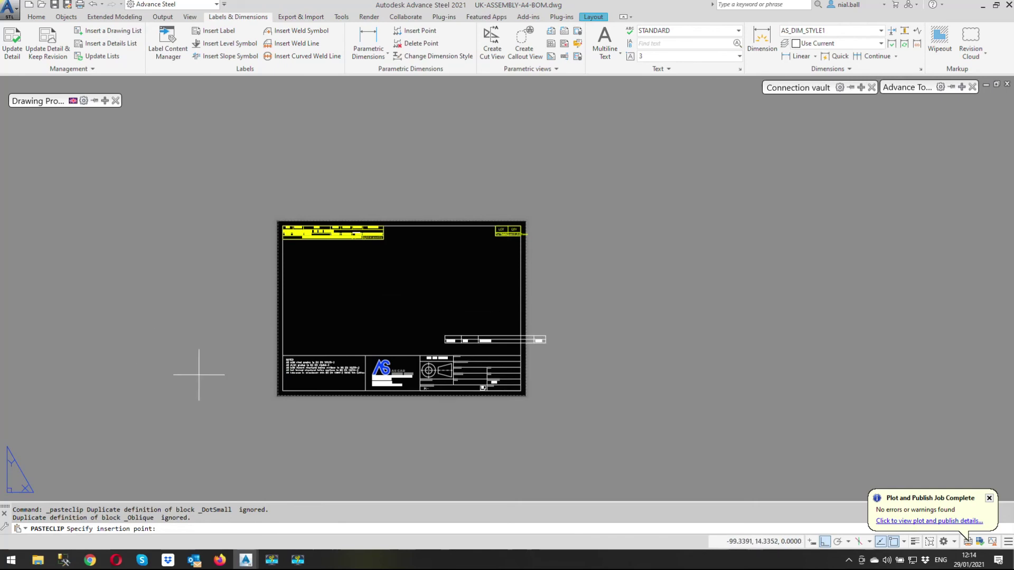
left_click(554, 351)
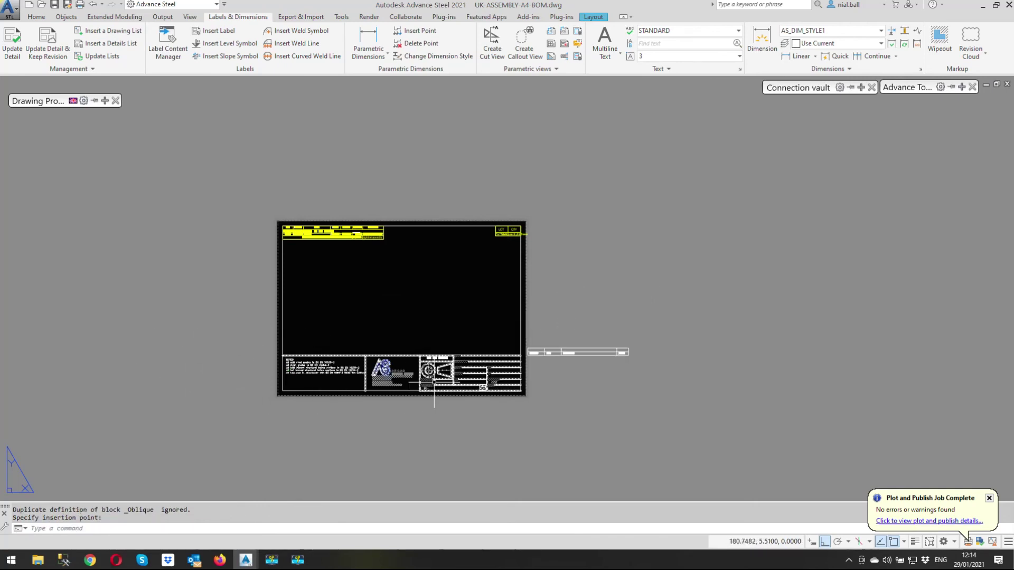
key("Escape")
scroll(560, 343, "up", 6)
key("Escape")
Move the pasted revision table with an Endpoint snap onto the top of the title block.
left_click(561, 342)
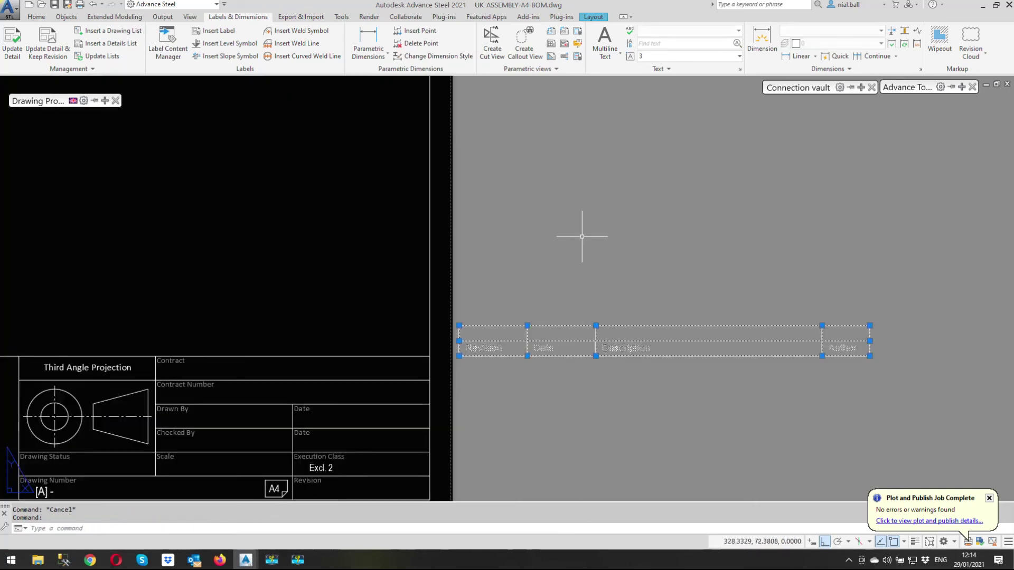
right_click(582, 230)
left_click(608, 306)
right_click(556, 246, "shift")
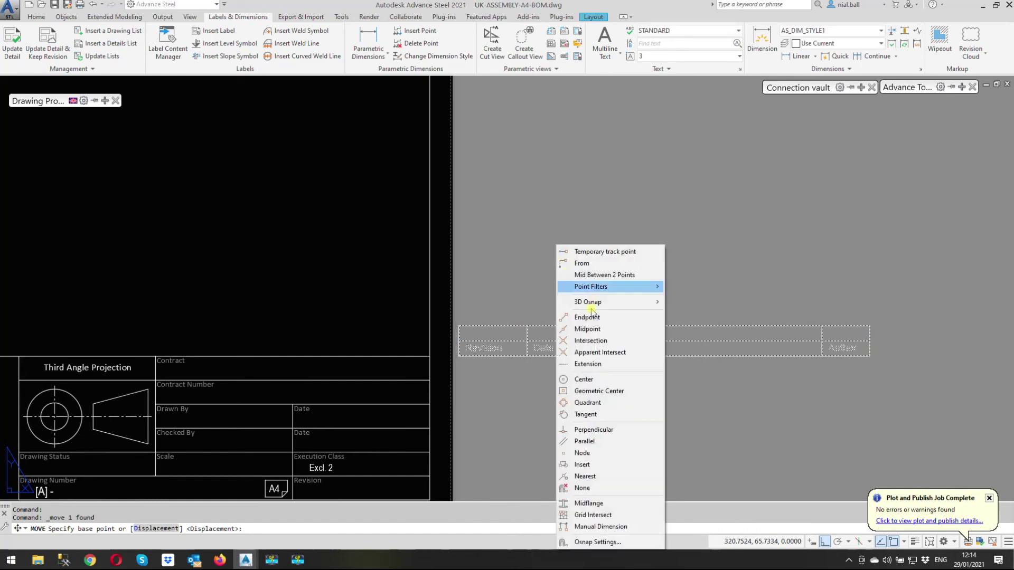
left_click(595, 341)
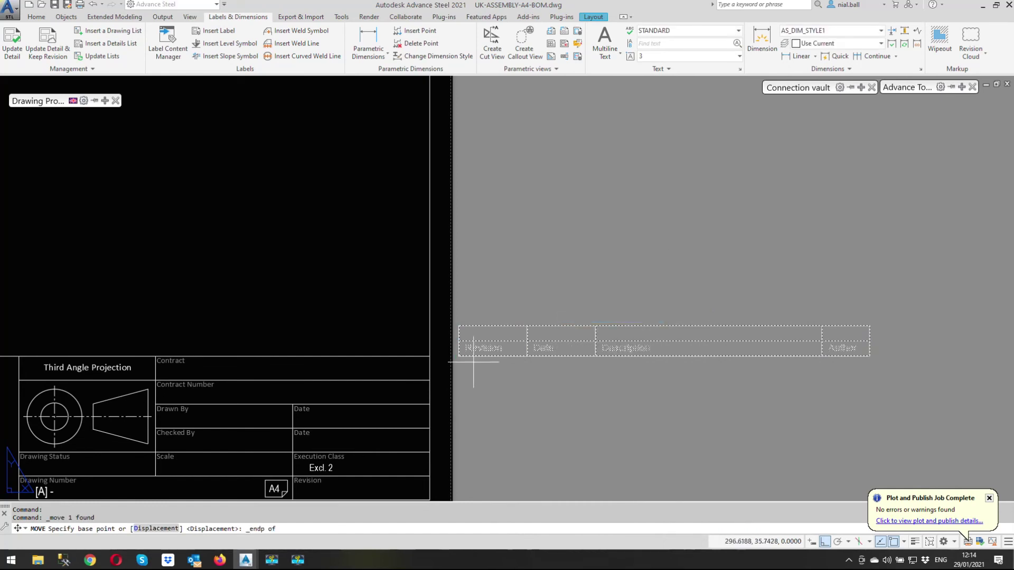
left_click(458, 341)
right_click(217, 245, "shift")
left_click(248, 317)
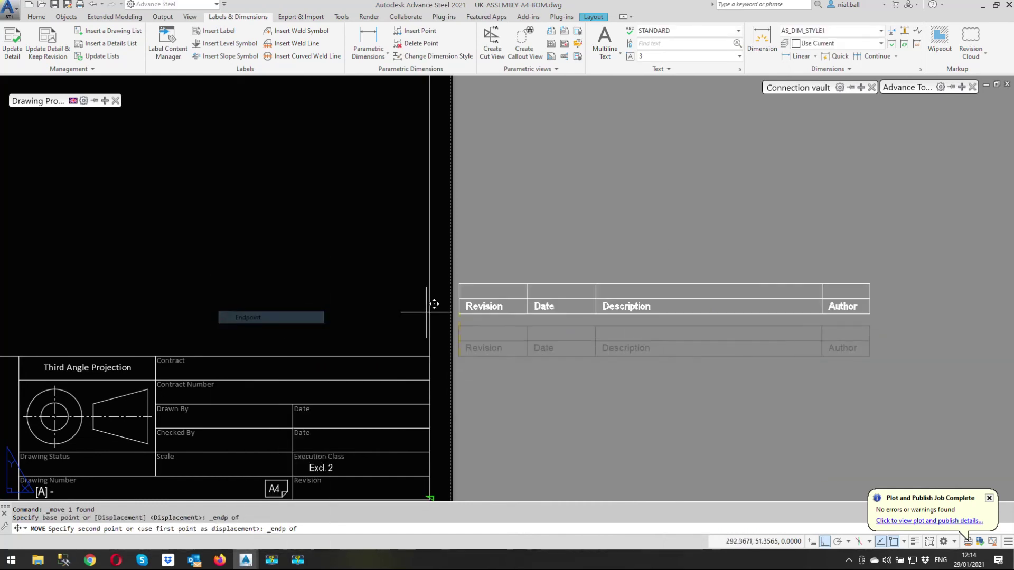
scroll(434, 301, "down", 2)
left_click(189, 331)
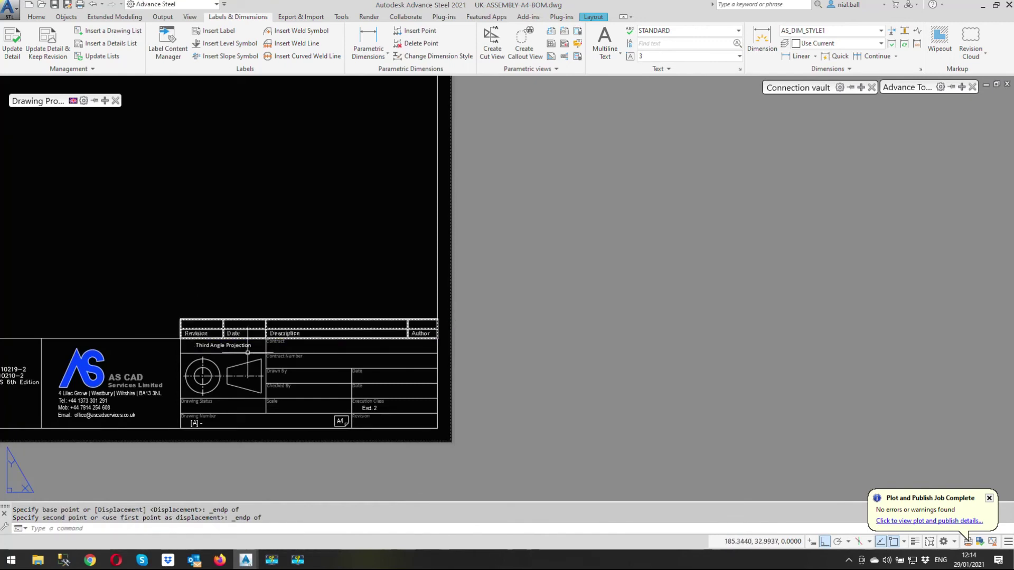
key("Escape")
scroll(386, 327, "down", 2)
scroll(511, 305, "up", 4)
Delete the top-left BOM table and the LOT/QTY table from the A4 sheet.
scroll(584, 342, "down", 4)
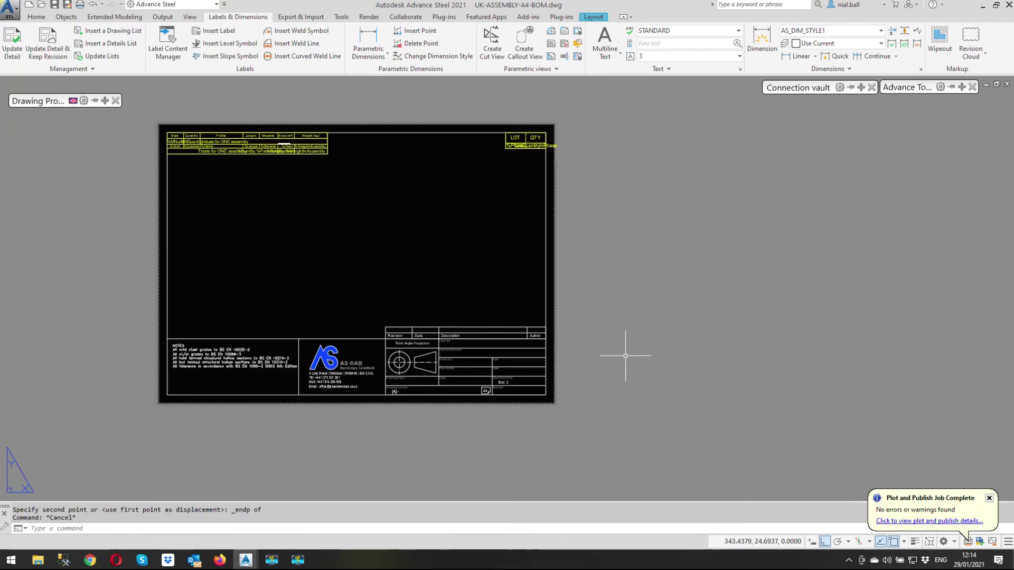
key("Escape")
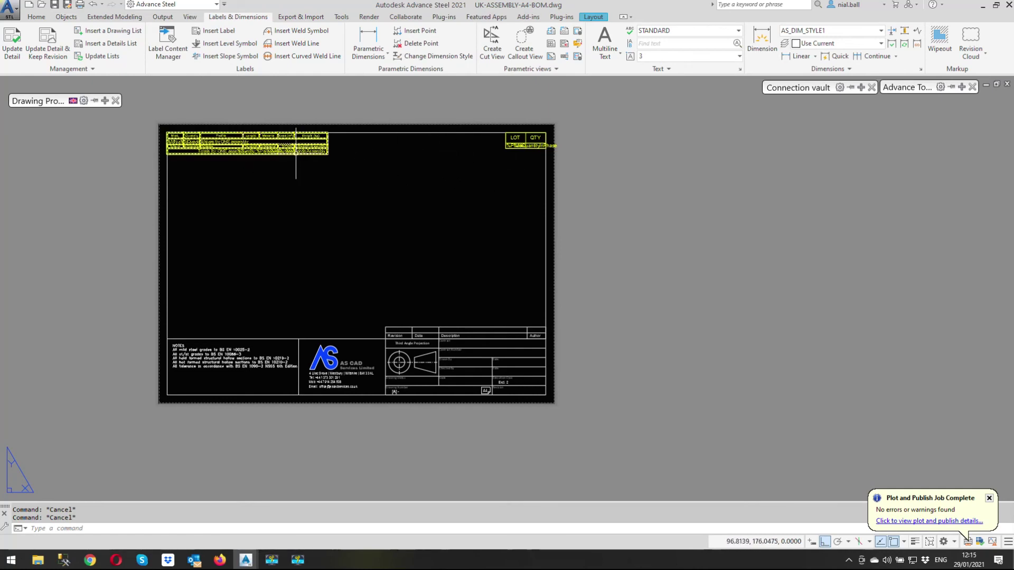
left_click(311, 151)
left_click(504, 148)
key("Delete")
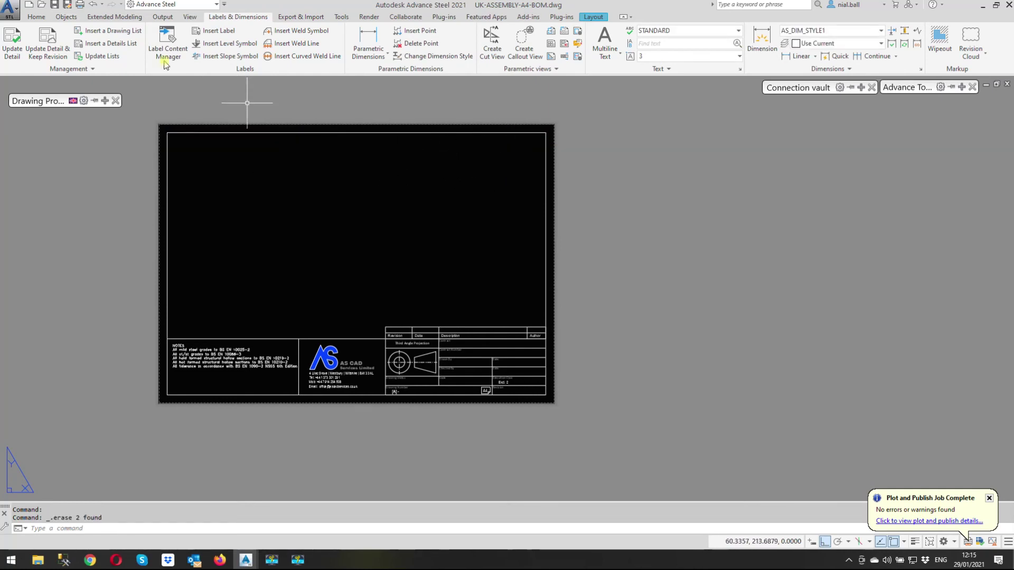
Open Save As and browse the UK-SINGLE and UK-ASSEMBLY BOM prototype files in Prototypes.
left_click(67, 5)
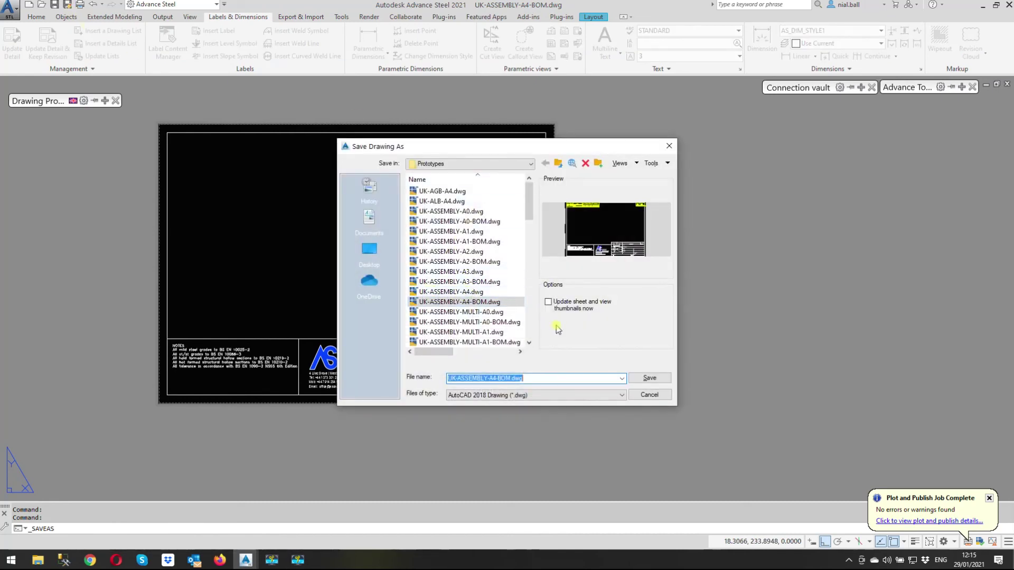
left_click_drag(523, 218, 515, 312)
left_click(477, 313)
left_click(480, 294)
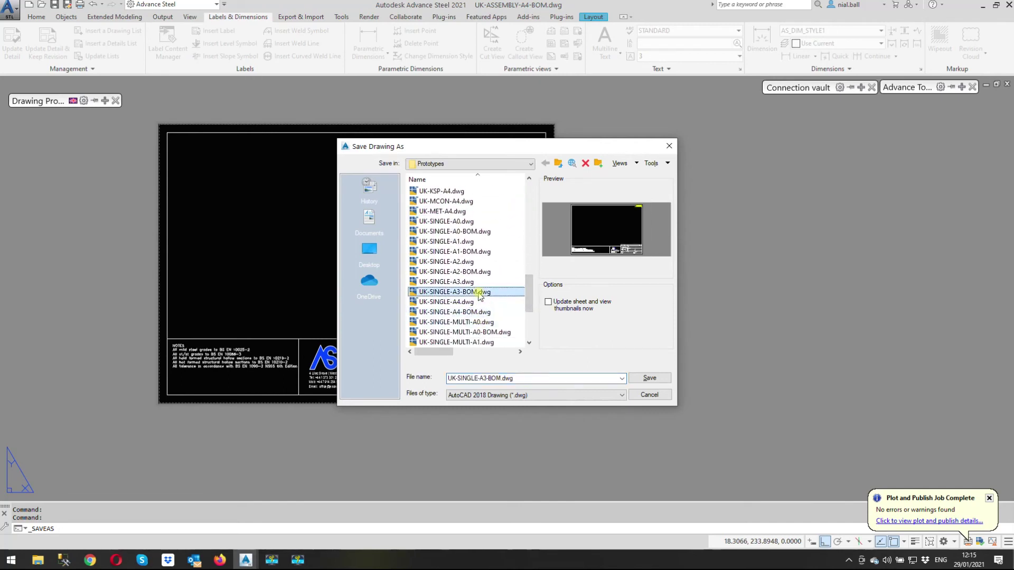
left_click(472, 273)
left_click(465, 251)
left_click(462, 232)
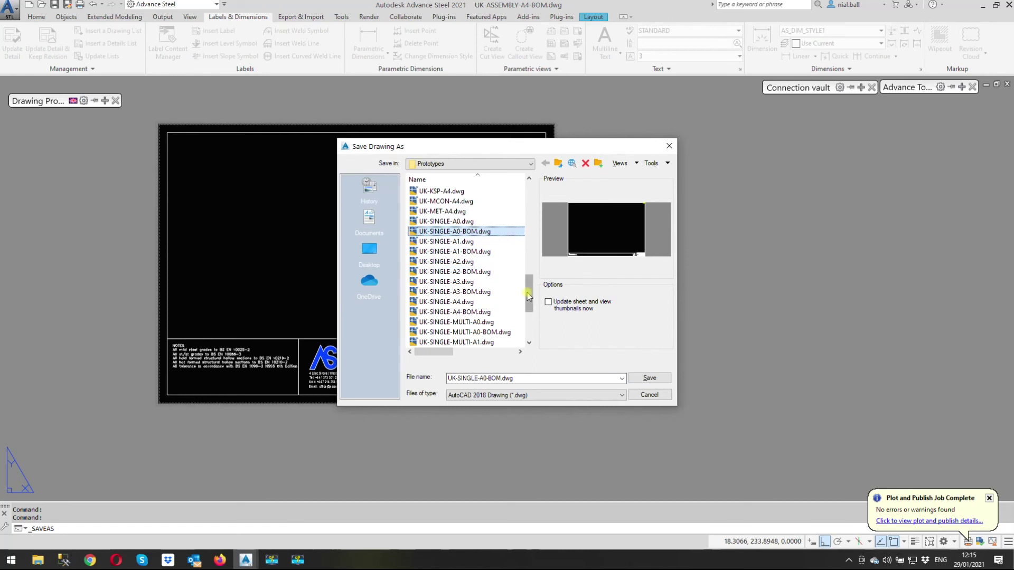
left_click_drag(528, 287, 525, 196)
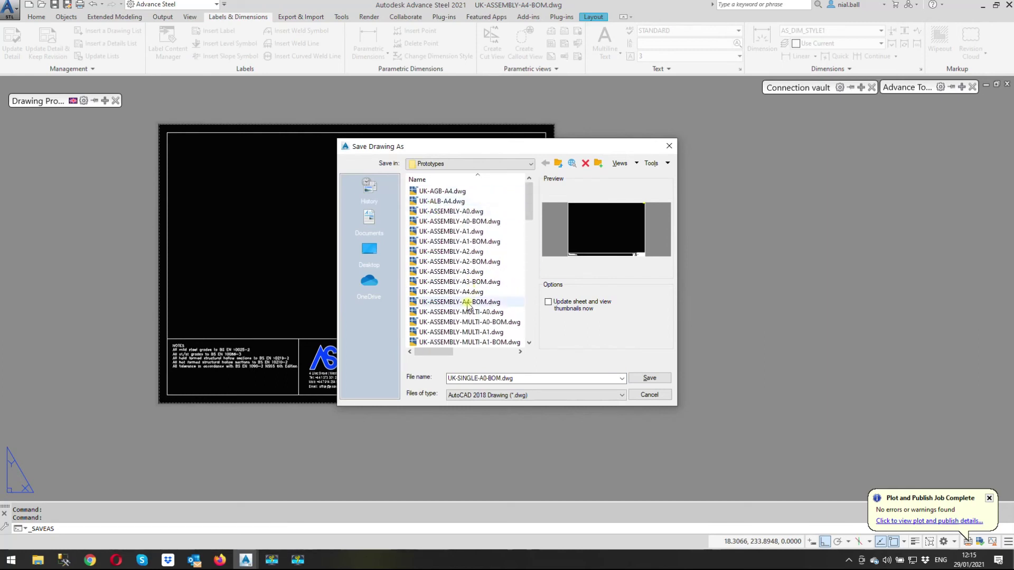
left_click(467, 303)
left_click(466, 281)
left_click(468, 261)
left_click(469, 241)
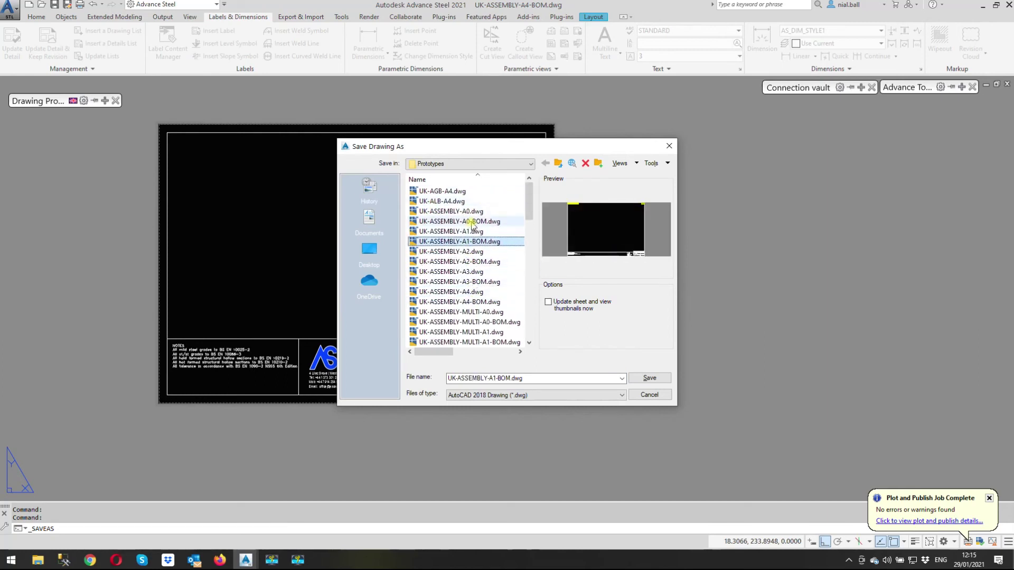
left_click(472, 222)
Look through the UK-SINGLE-MULTI BOM files, then close the save window without saving.
left_click_drag(528, 203, 533, 281)
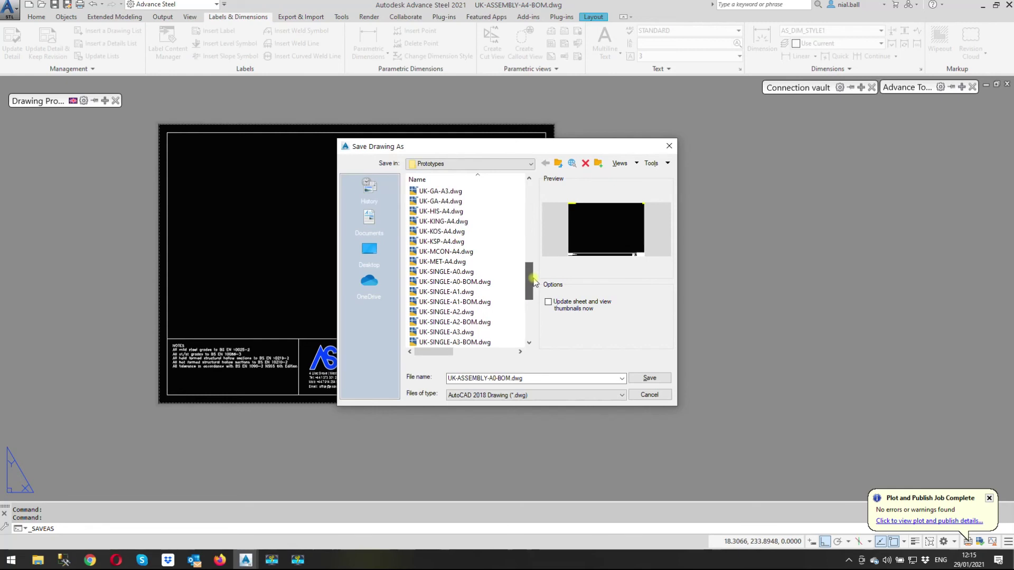
scroll(454, 224, "up", 3)
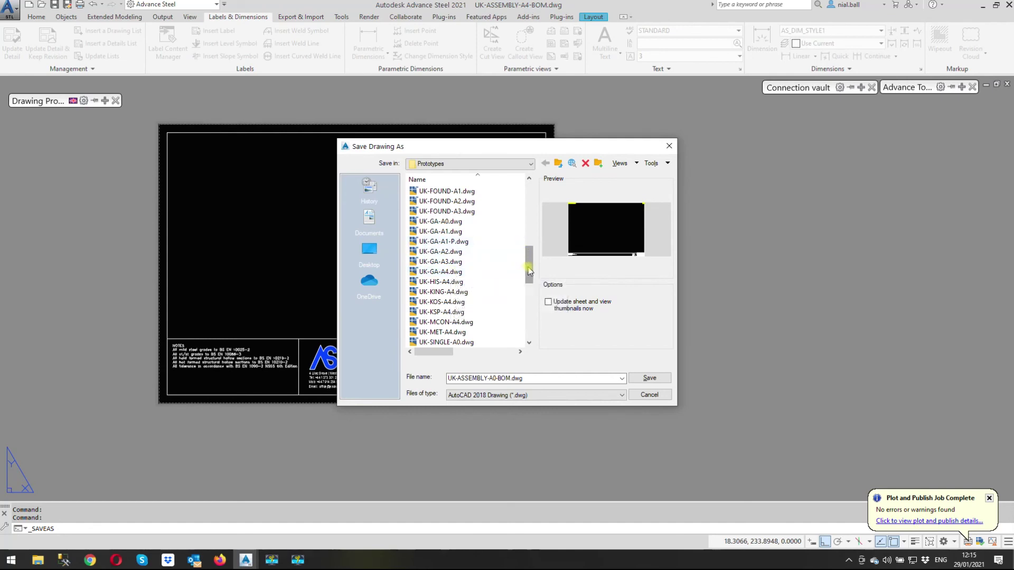
left_click_drag(529, 264, 524, 314)
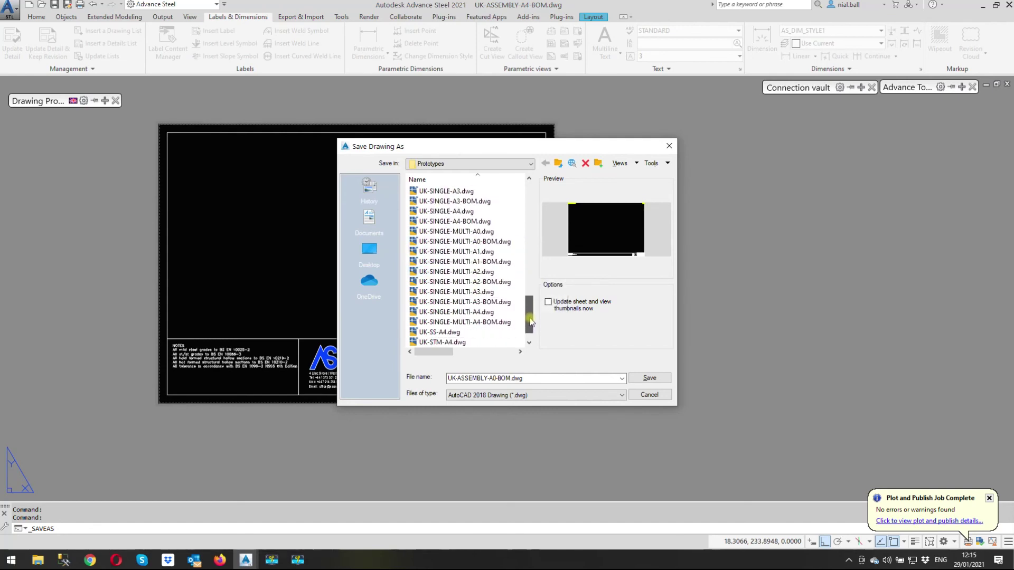
left_click(481, 322)
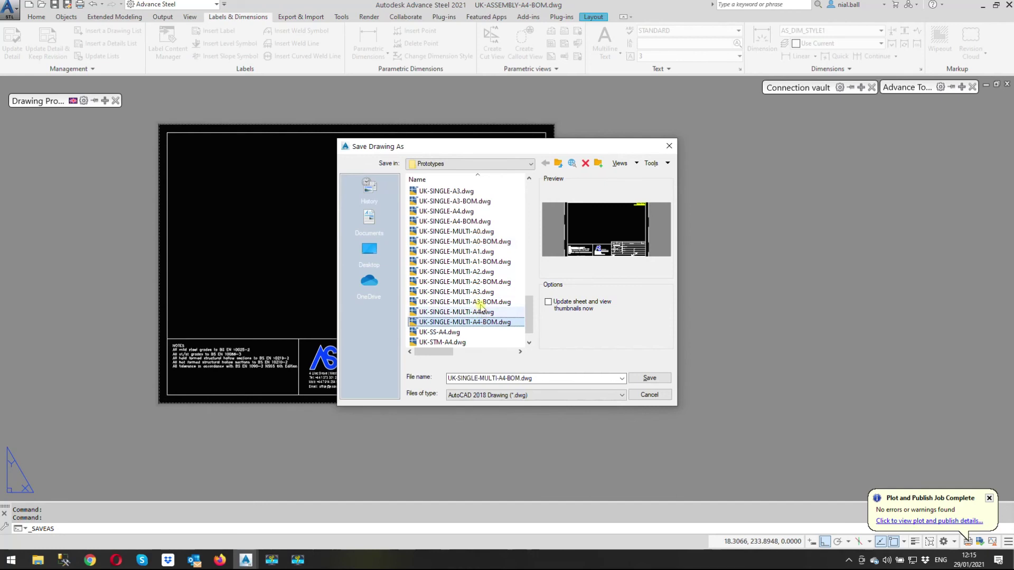
left_click(480, 302)
left_click(478, 281)
left_click(479, 261)
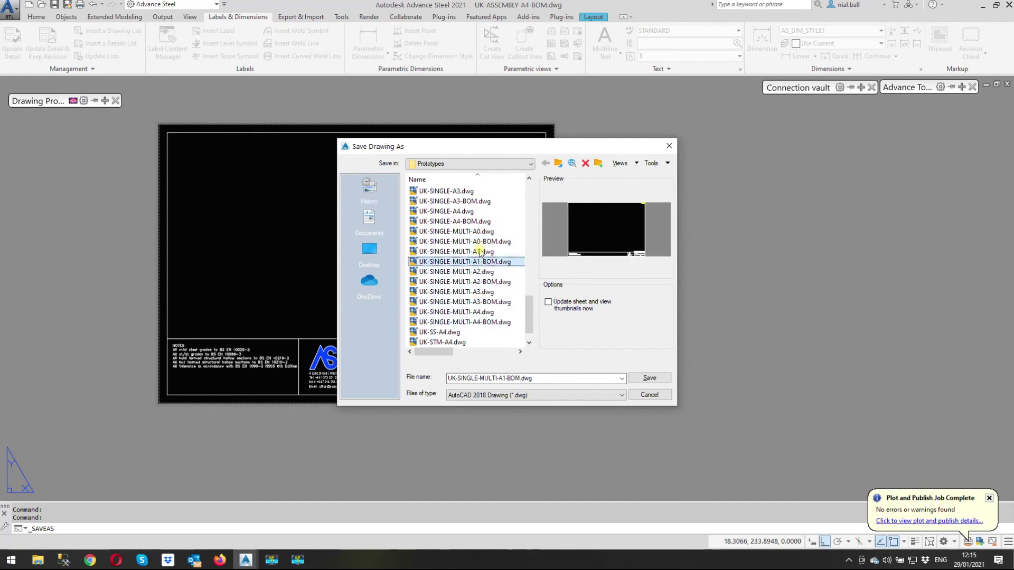
left_click(483, 242)
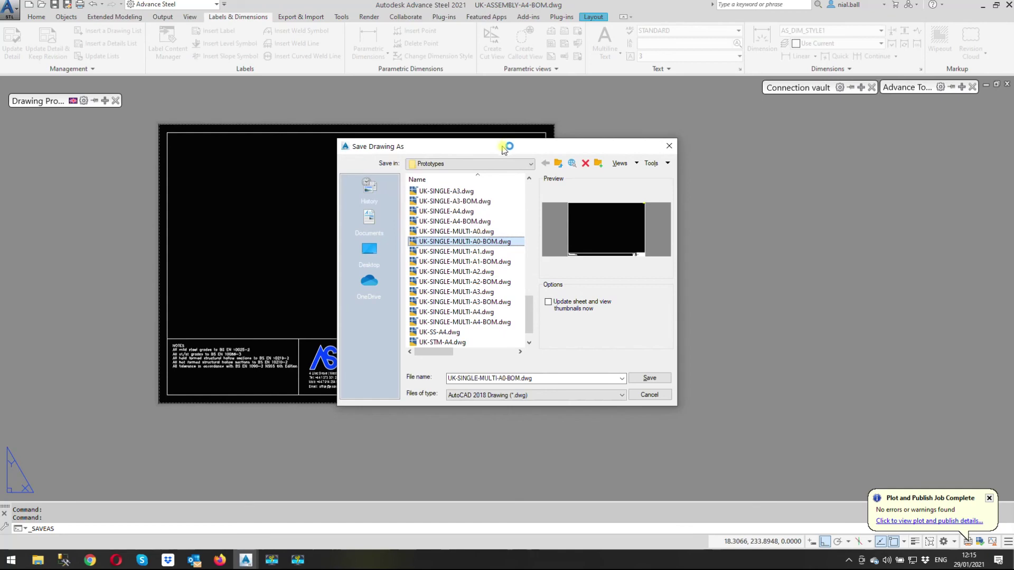
left_click_drag(503, 149, 388, 195)
left_click(534, 413)
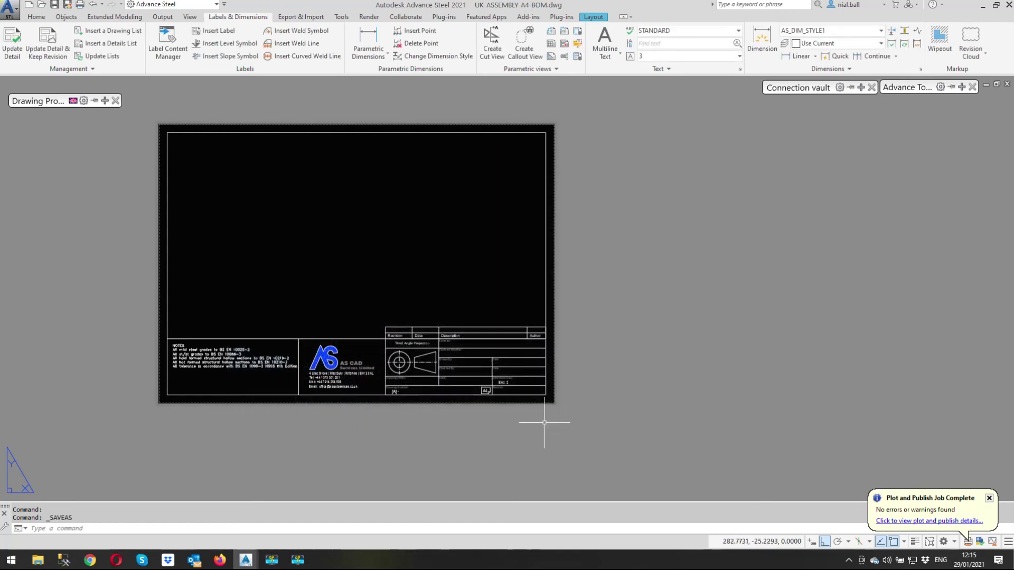
scroll(525, 300, "up", 3)
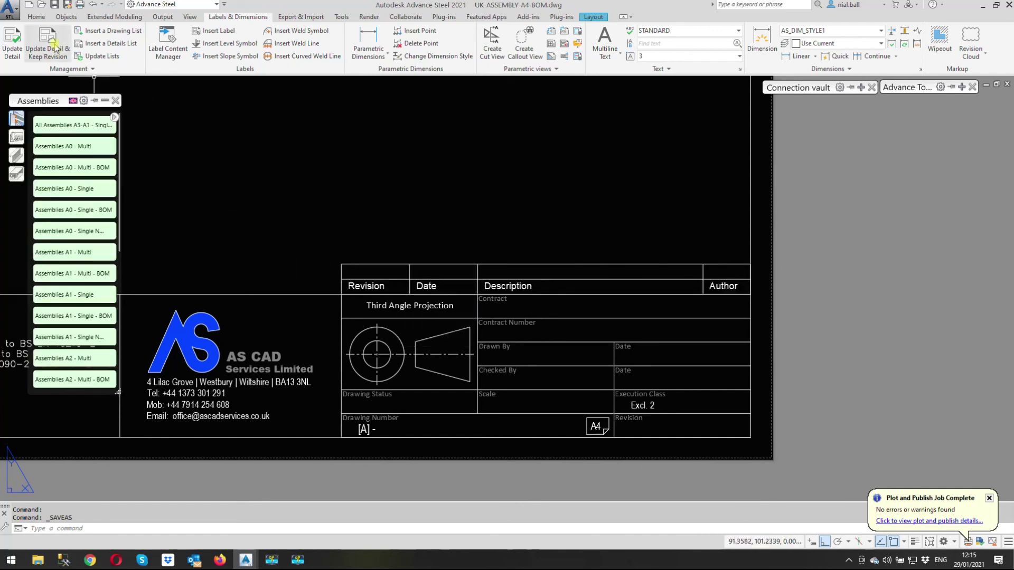
left_click(37, 16)
left_click(710, 53)
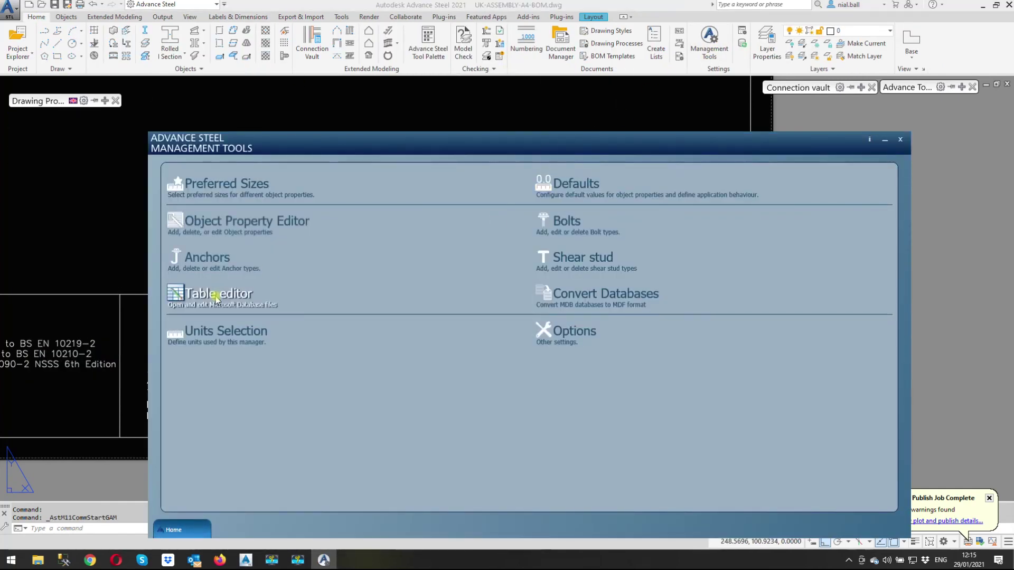
left_click(216, 291)
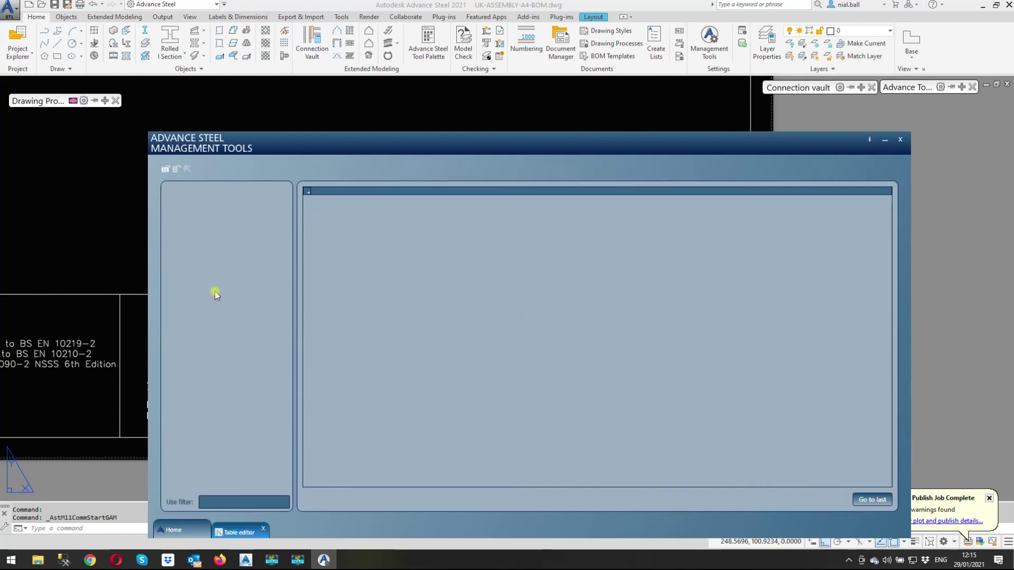
left_click(165, 170)
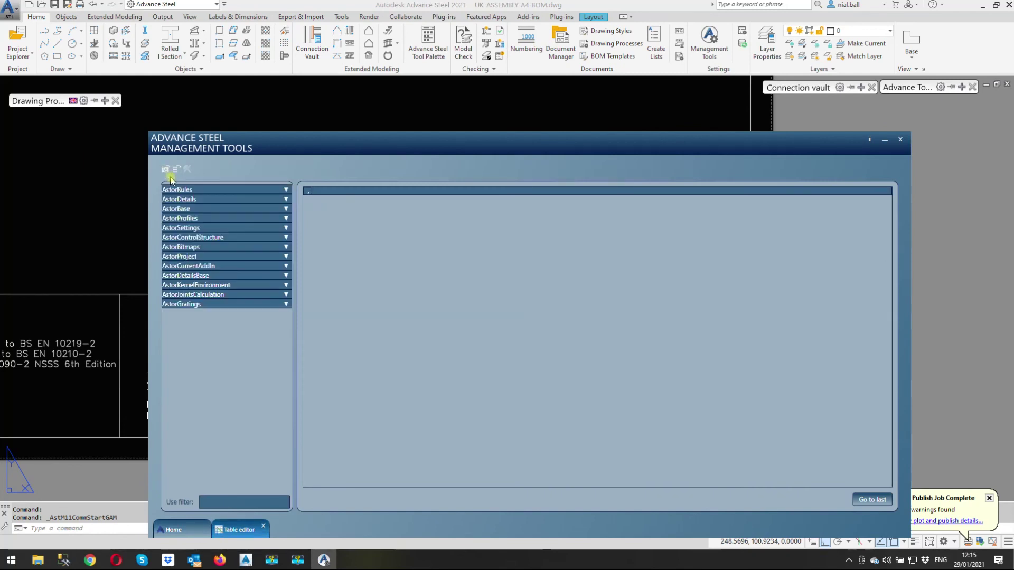
left_click(285, 238)
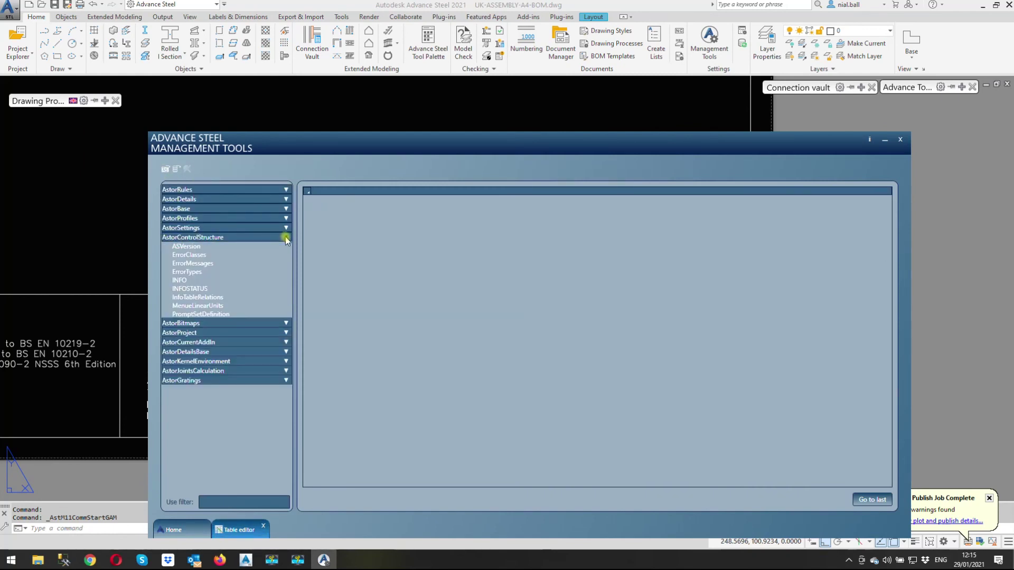
left_click(197, 263)
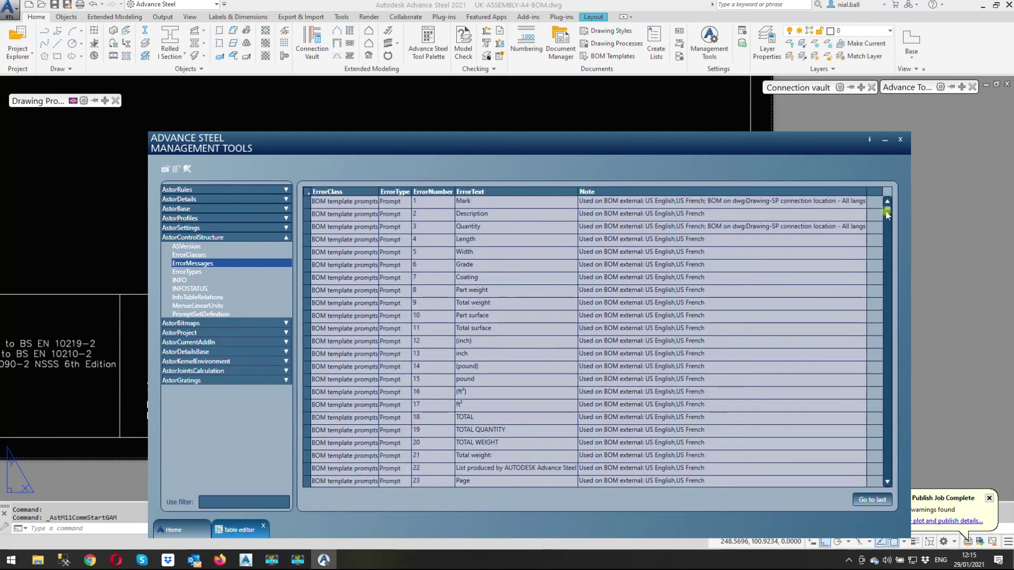
left_click_drag(888, 211, 887, 298)
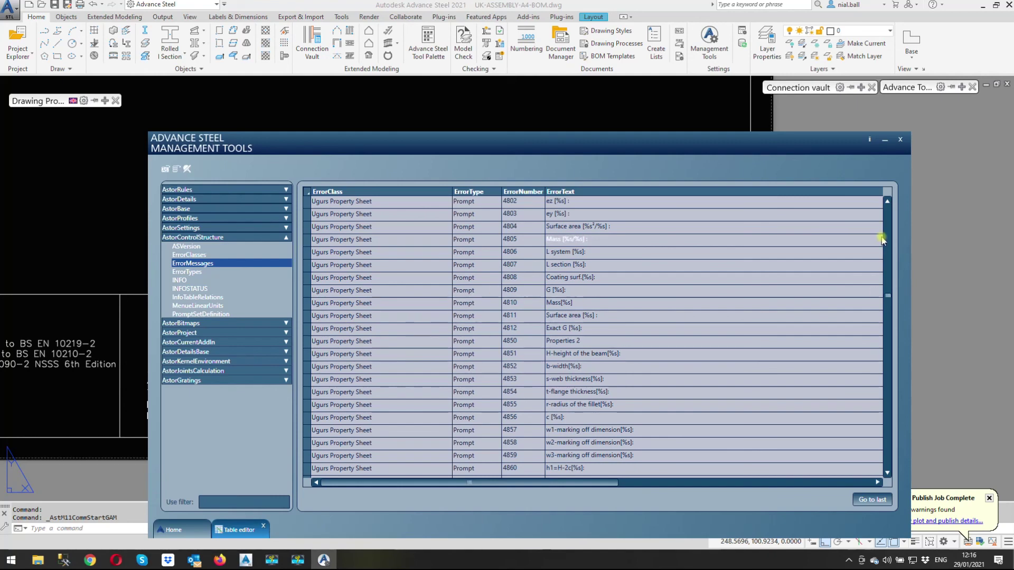
left_click(888, 274)
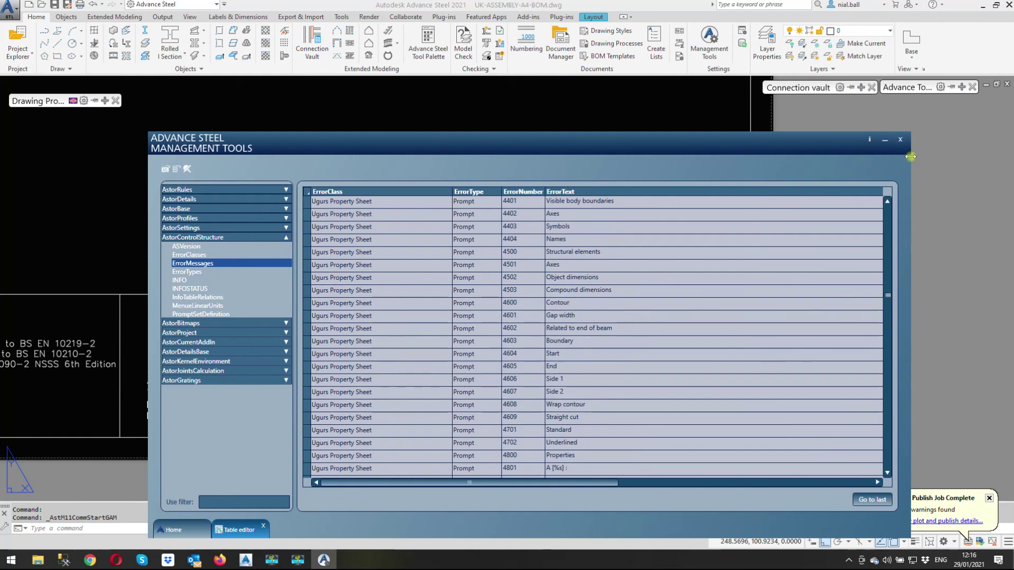
left_click(900, 139)
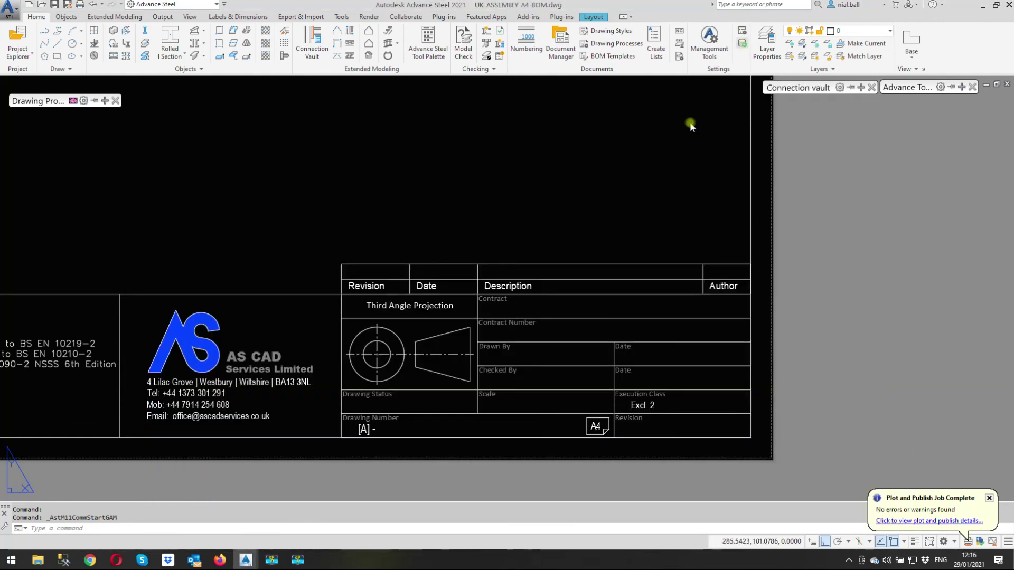